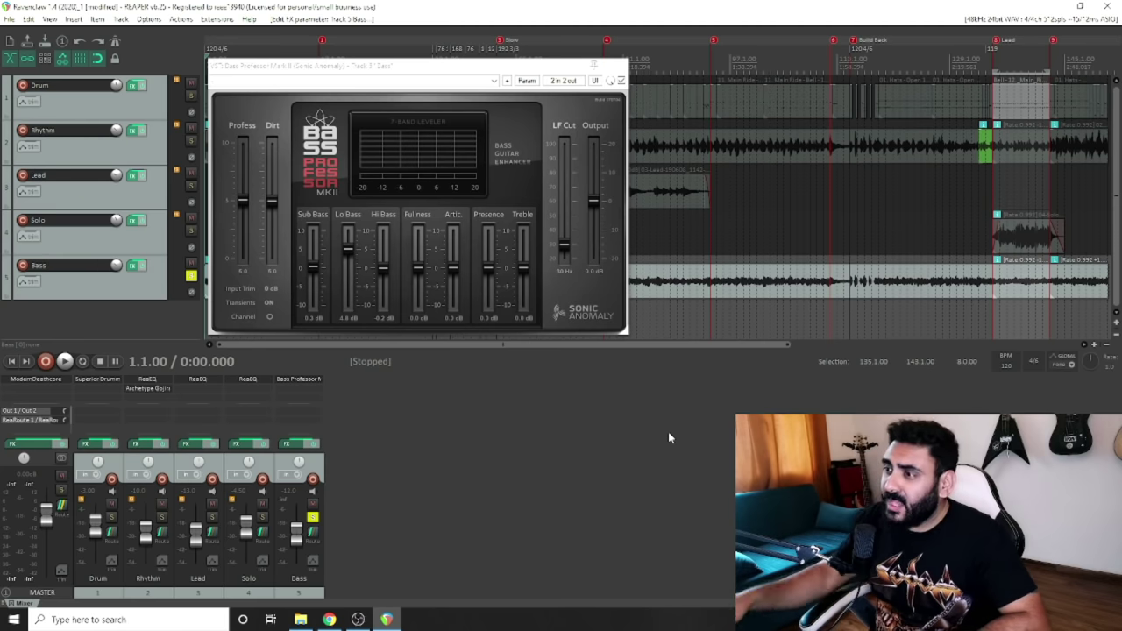
double_click(351, 254)
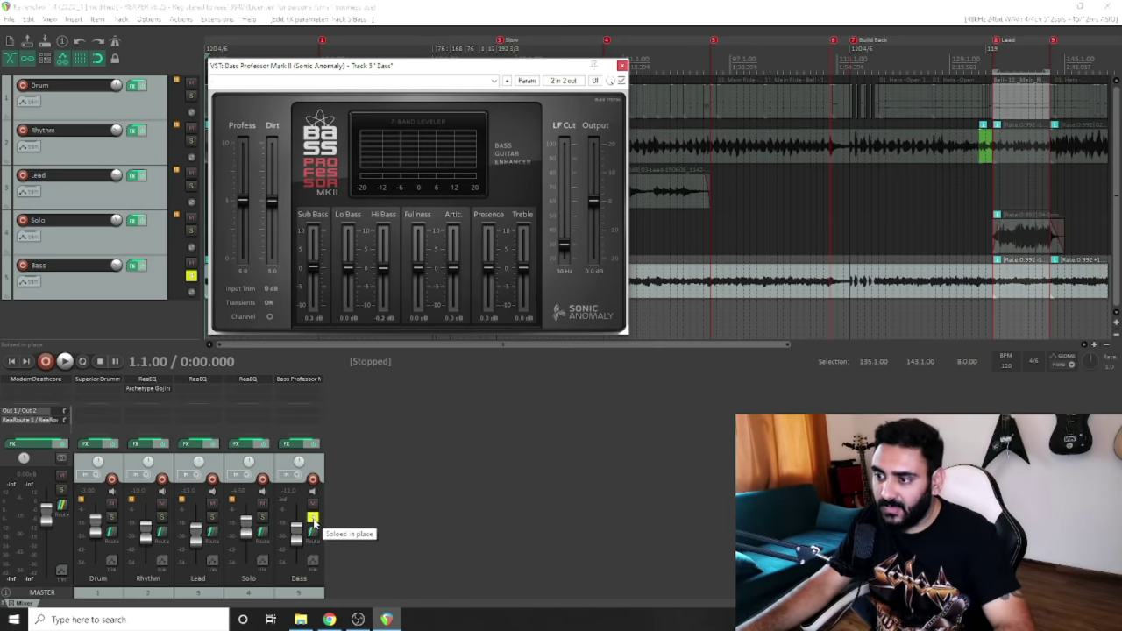
Step: Bypass Bass Professor MkII on the Bass track and audition the dry bass, stopping at the start
left_click(306, 380, "shift")
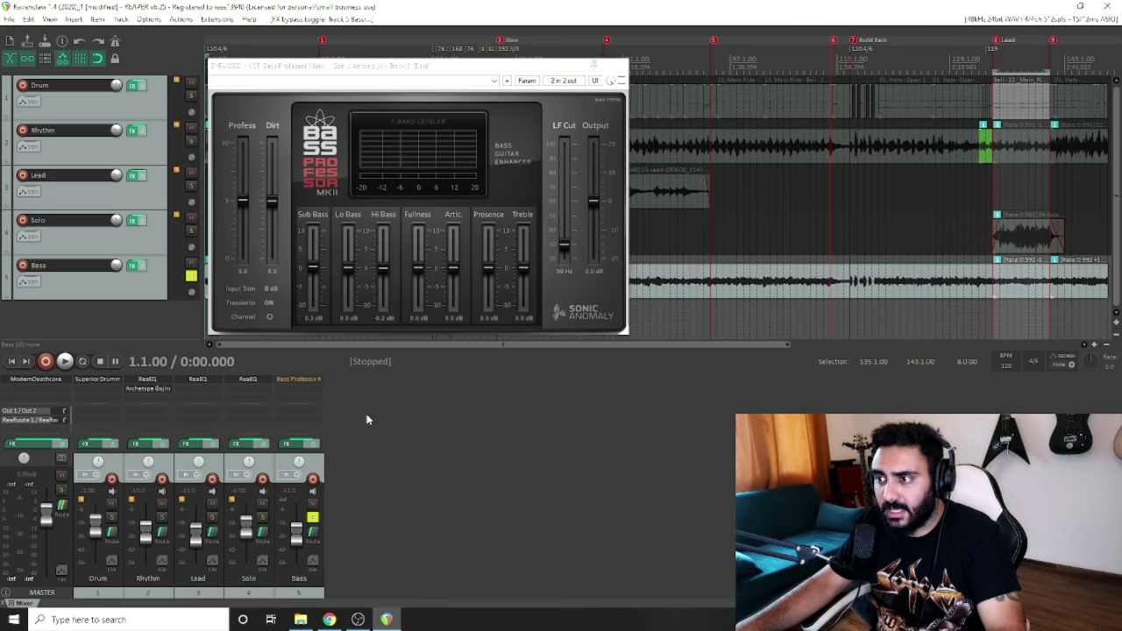
key("space")
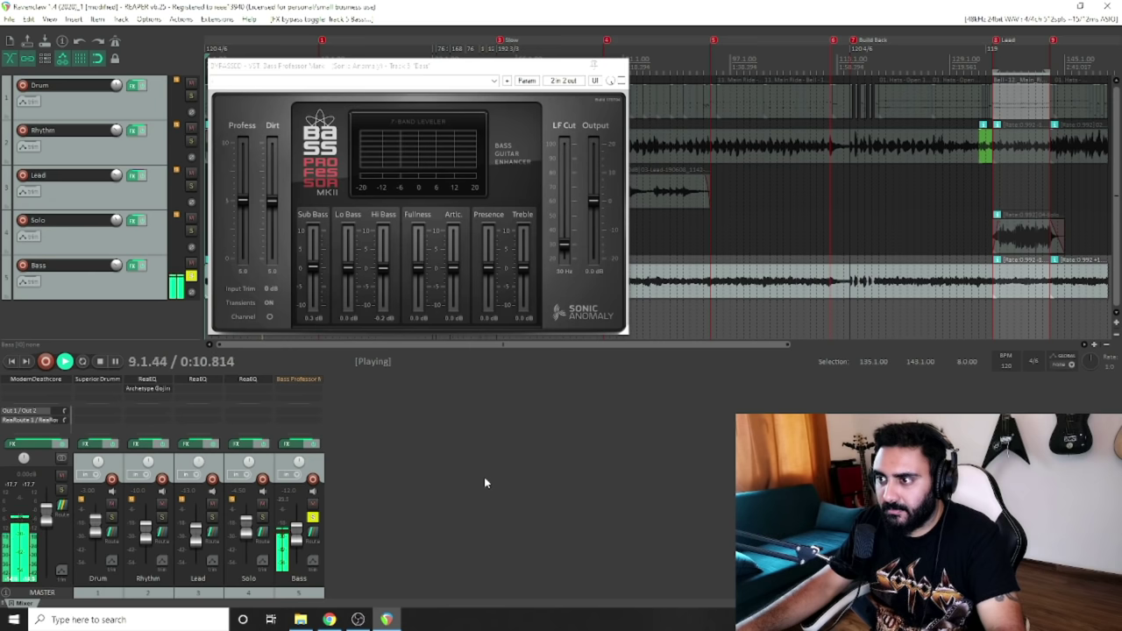
key("space")
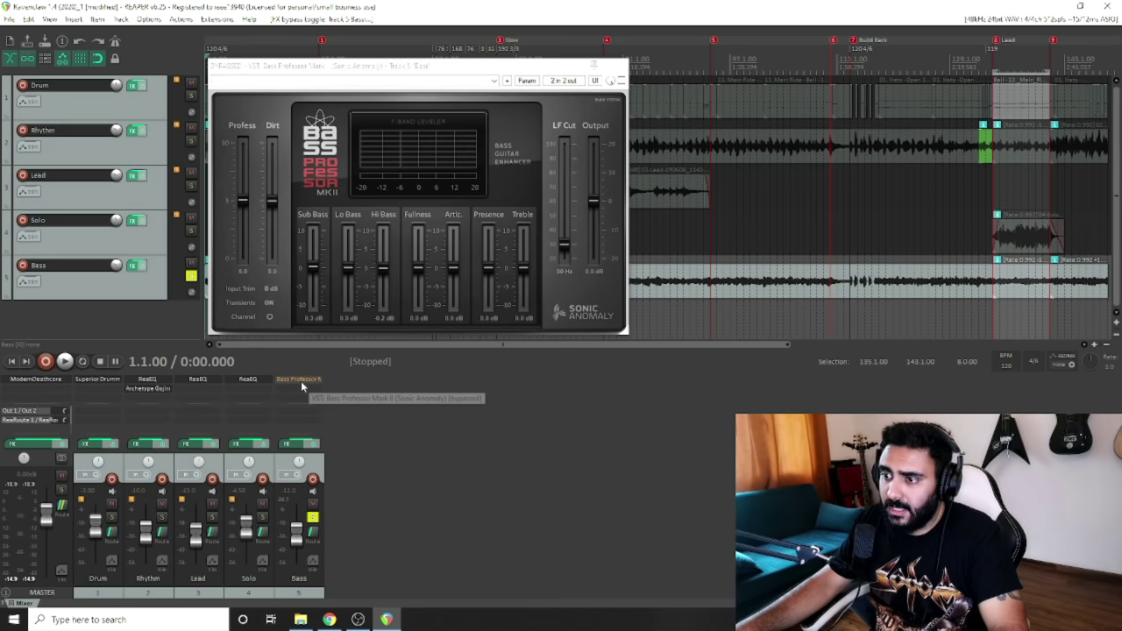
Step: Re-enable Bass Professor MkII and flip its Channel switch to the other mode and back
left_click(299, 381, "shift")
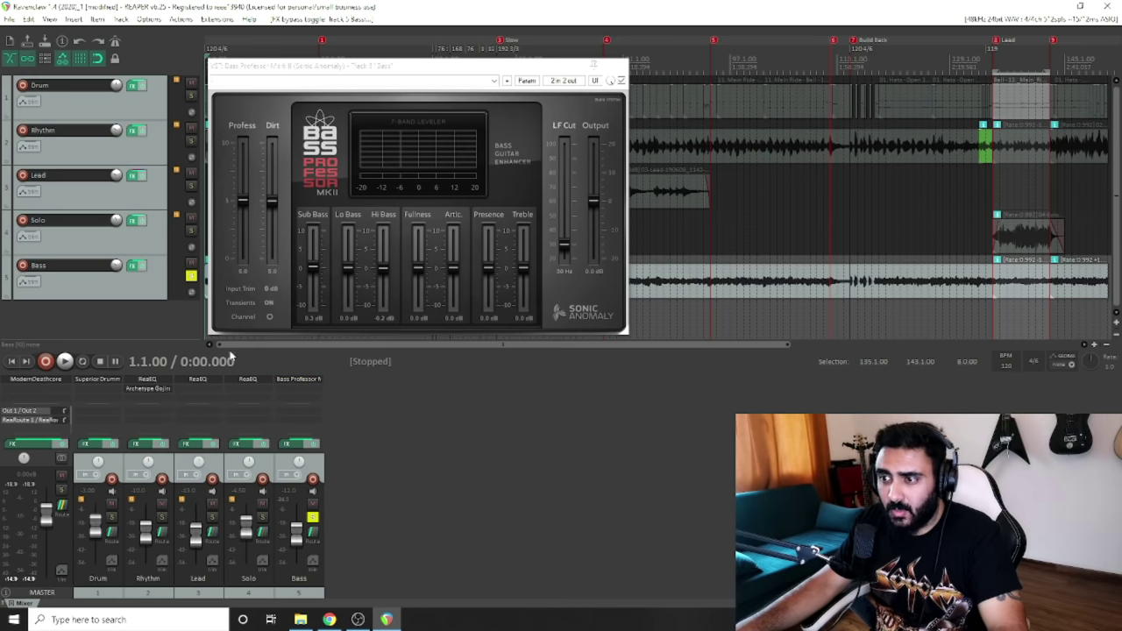
left_click(271, 317)
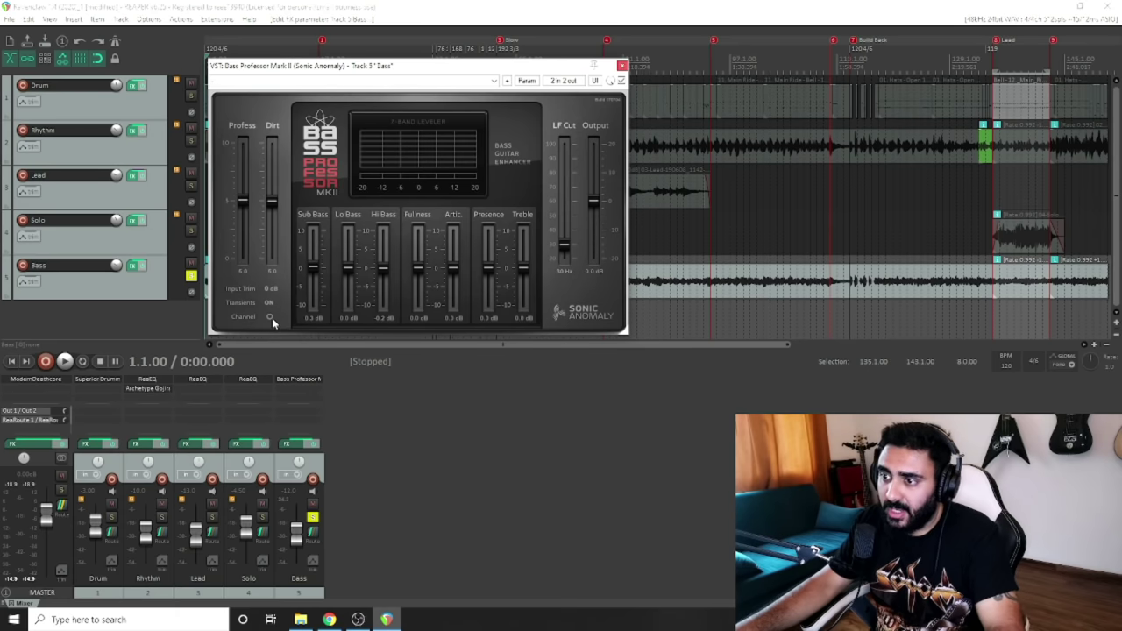
left_click(272, 317)
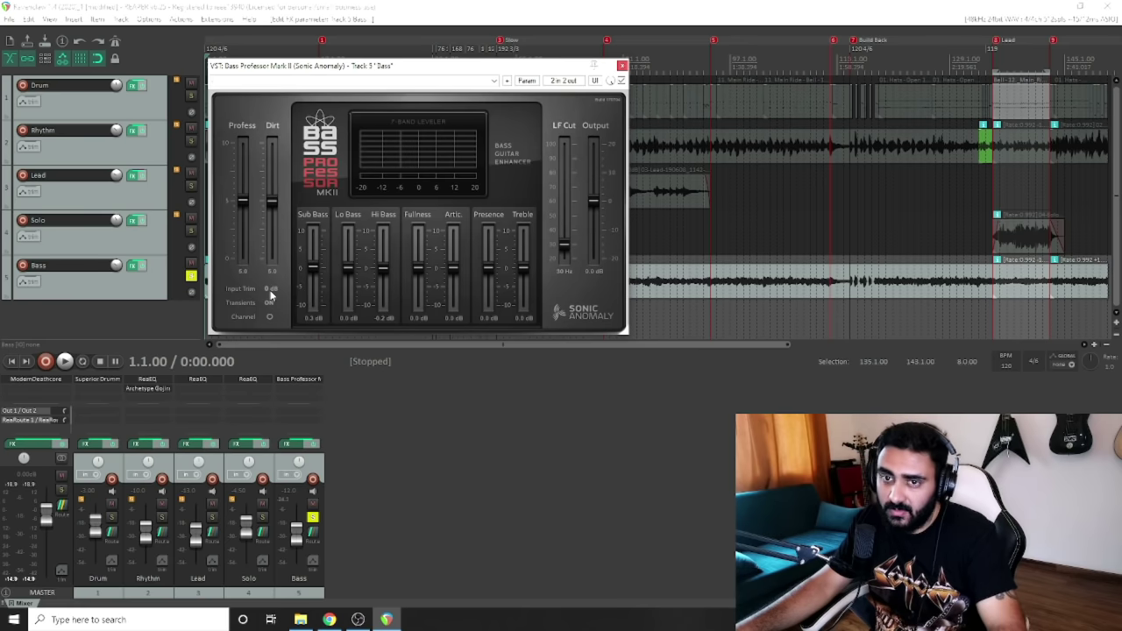
Step: Try the Output level at about -0.6 dB and at minimum, then reset it to 0.0 dB
scroll(271, 296, "up", 2)
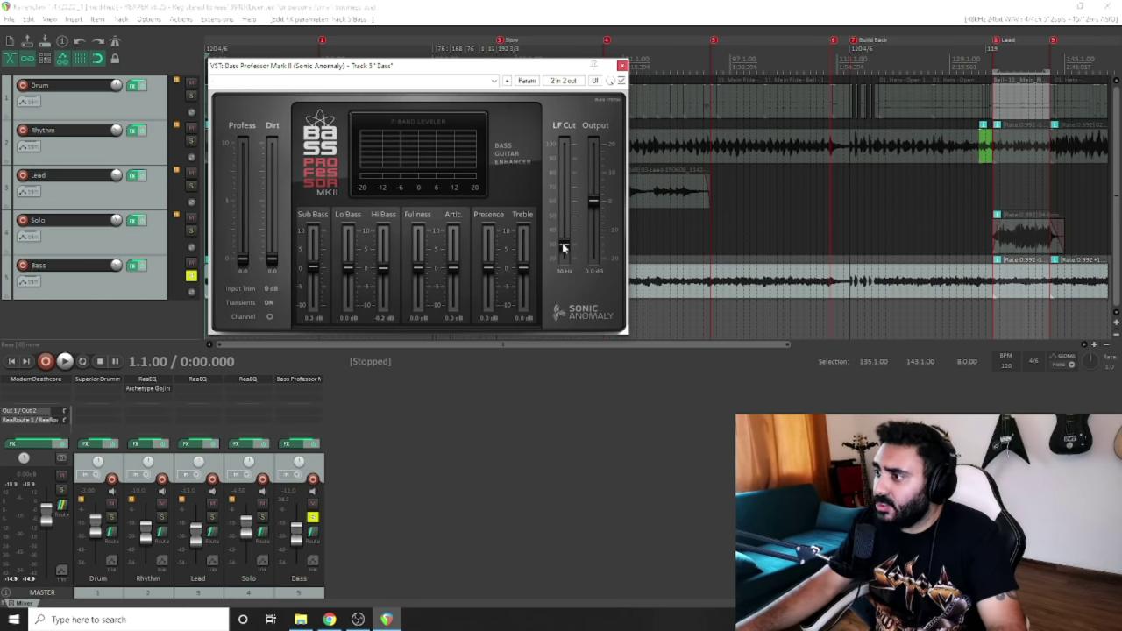
scroll(592, 208, "down", 2)
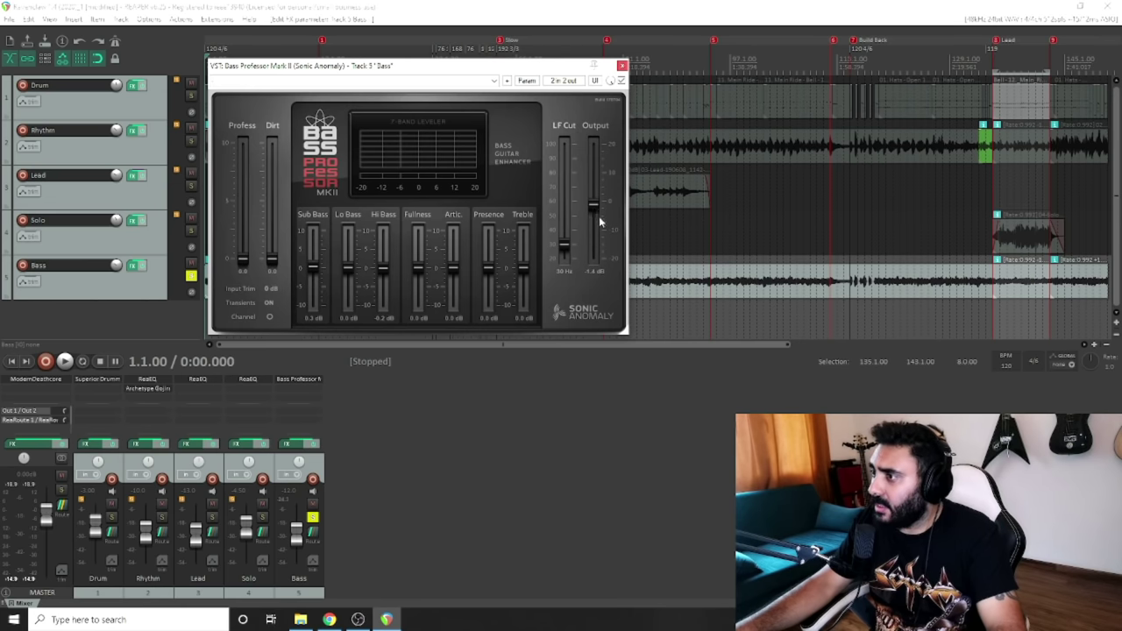
left_click_drag(593, 210, 594, 205)
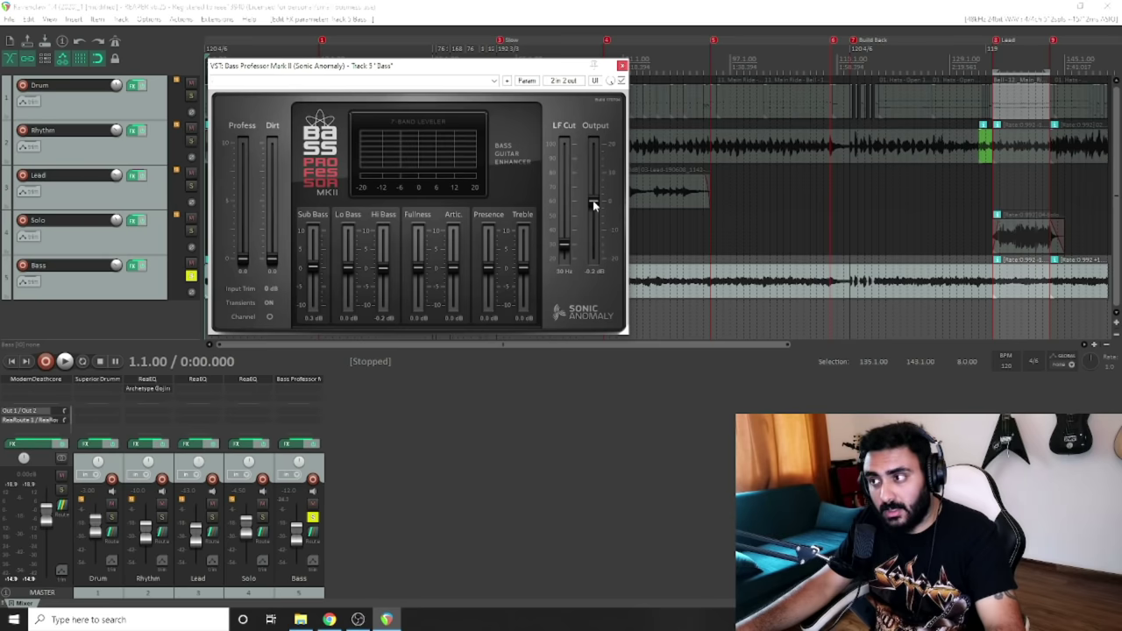
left_click_drag(594, 205, 595, 263)
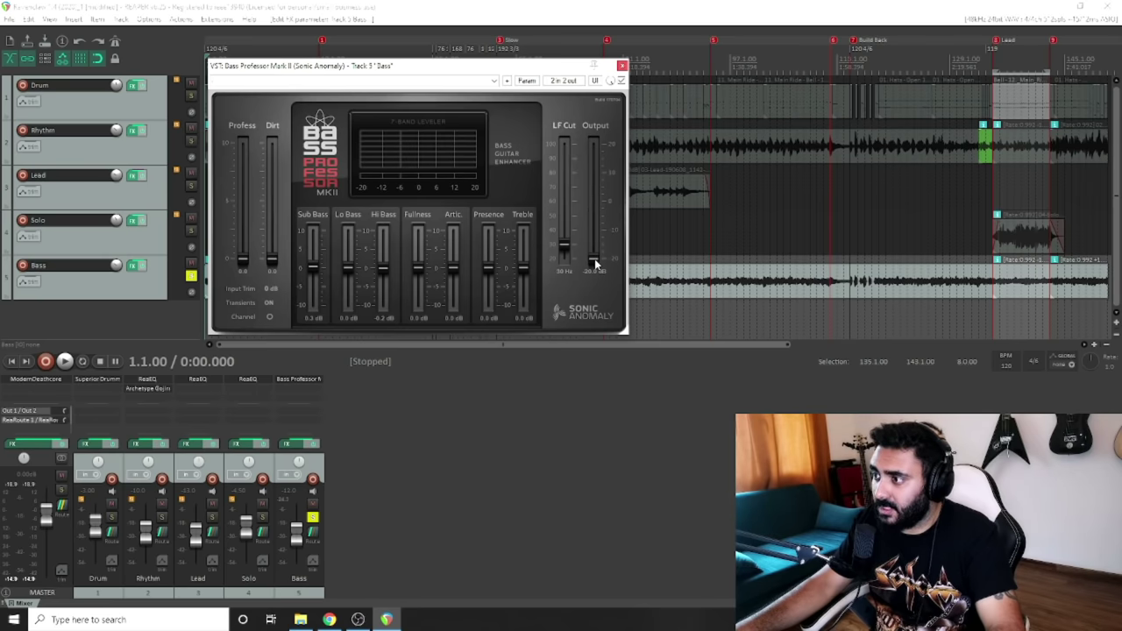
double_click(595, 263)
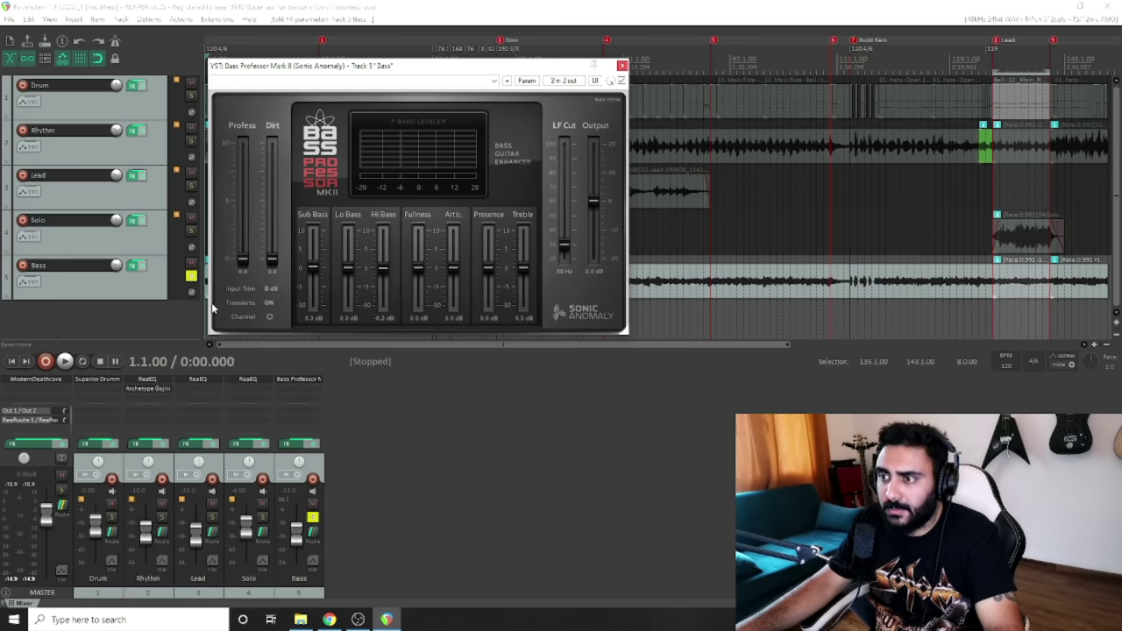
Step: While auditioning the bass, raise Profess to about 4.8, leaving Input Trim at 0 dB
key("space")
left_click_drag(244, 263, 245, 205)
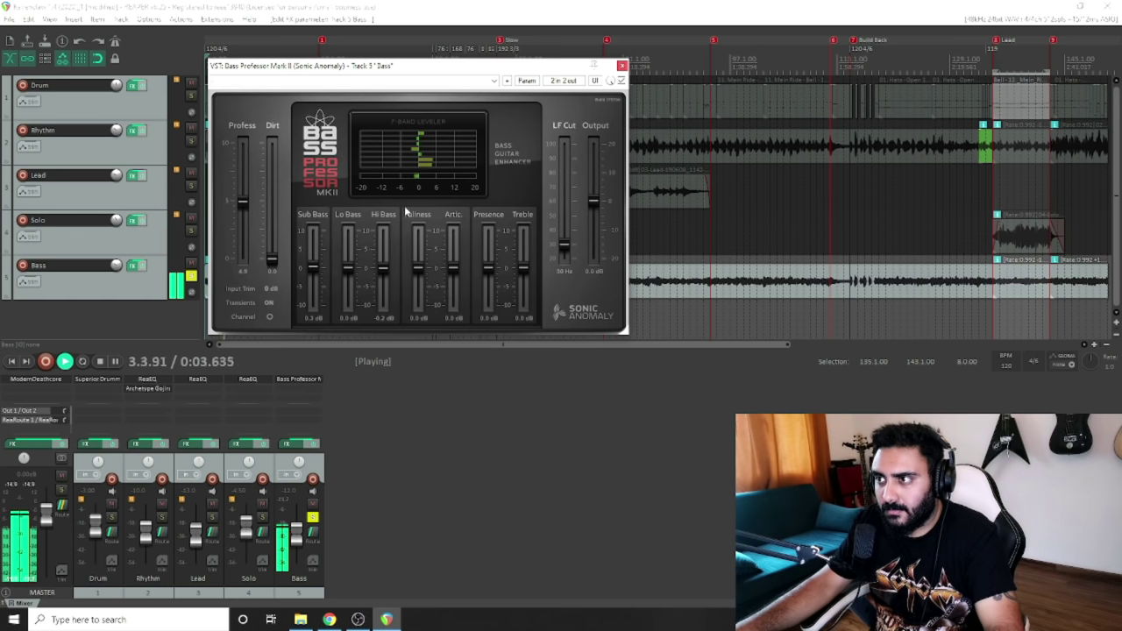
key("space")
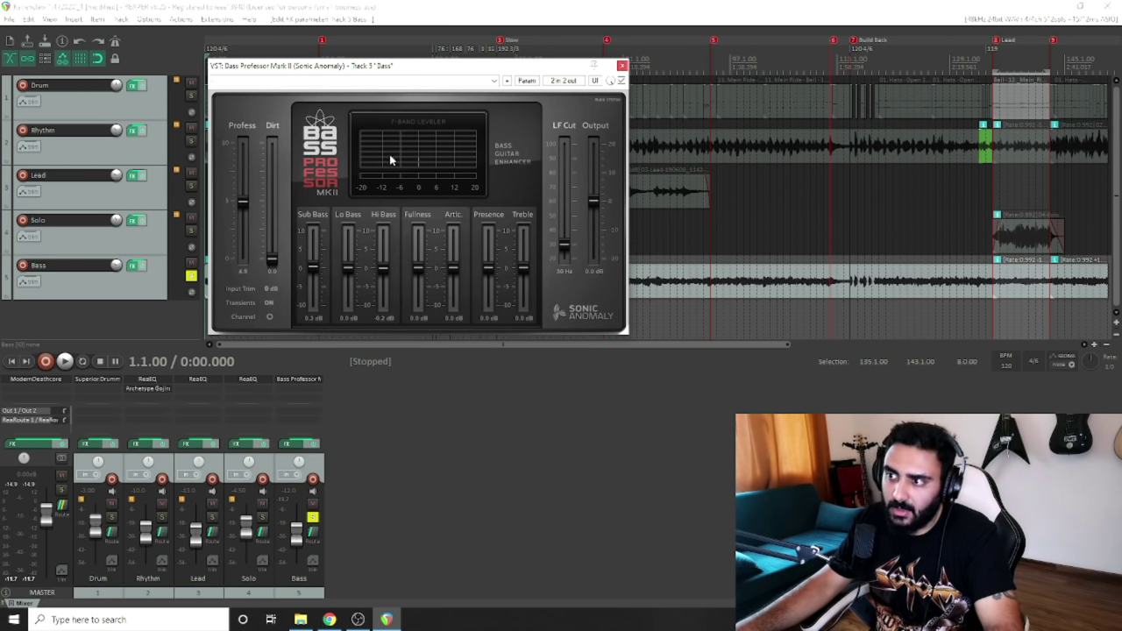
key("space")
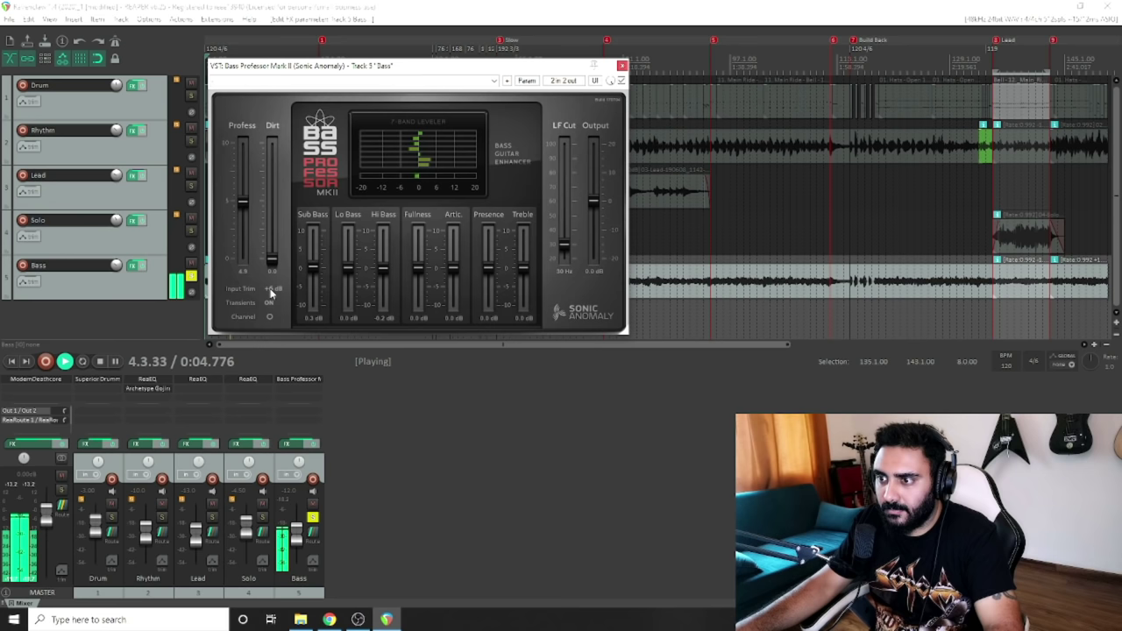
scroll(271, 293, "down", 3)
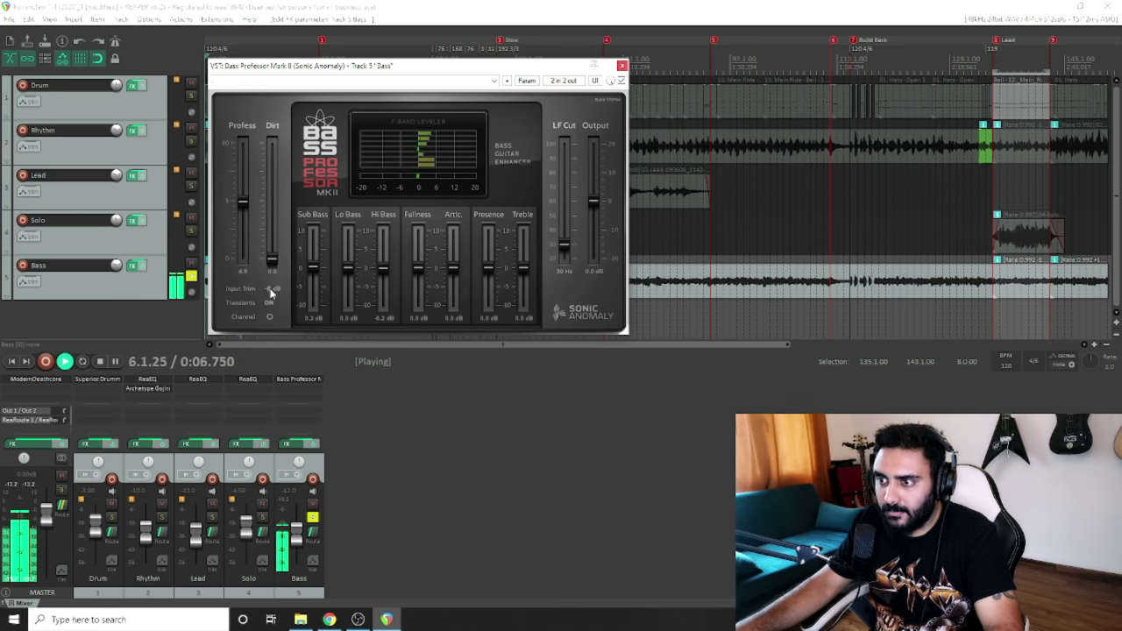
scroll(271, 294, "up", 2)
key("space")
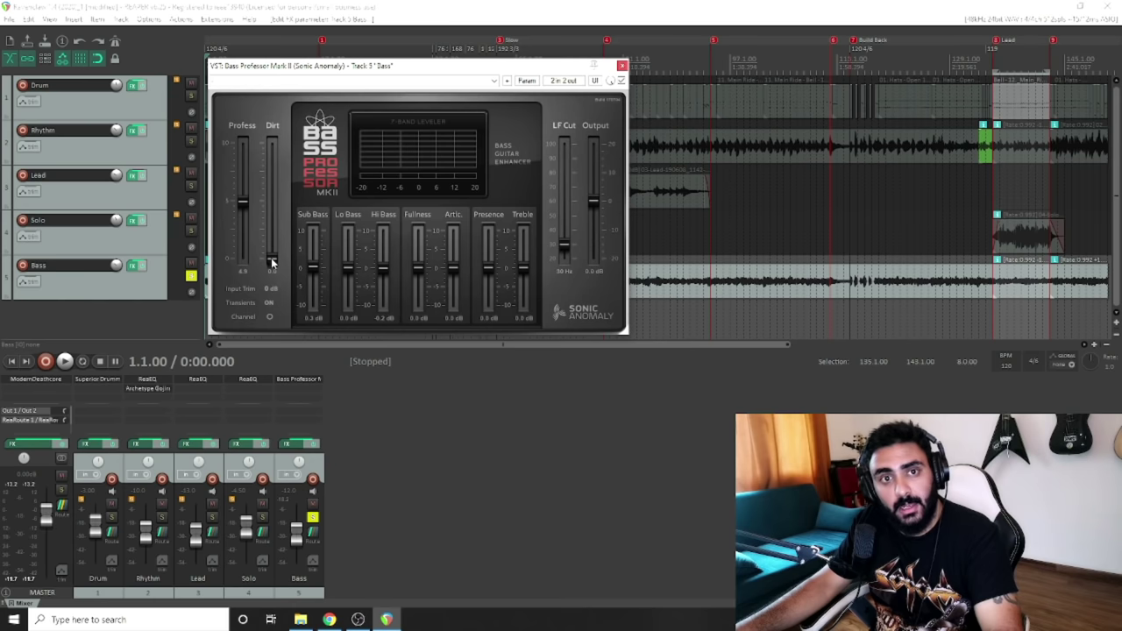
Step: During playback, push Dirt up to about 4.5, then back it off to about 3.4
key("space")
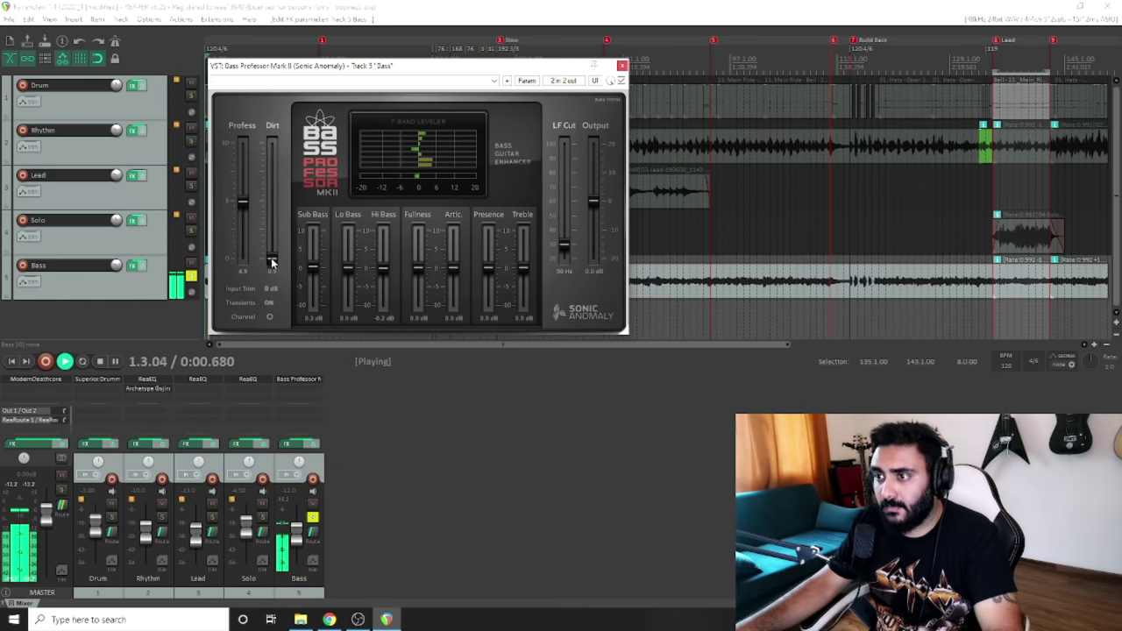
left_click_drag(272, 261, 271, 204)
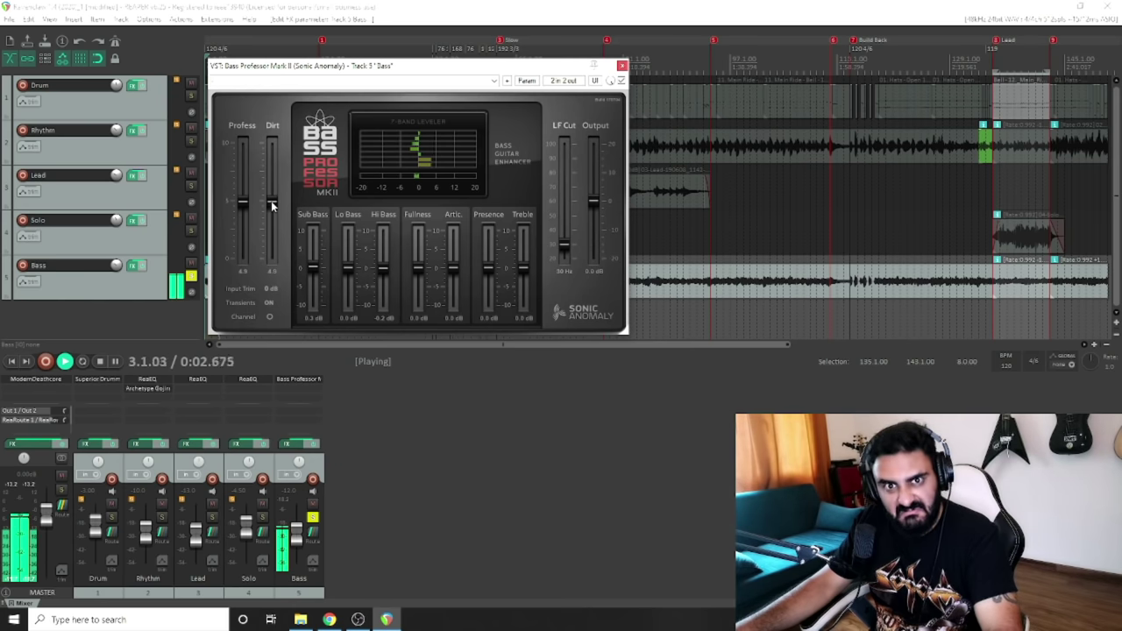
left_click_drag(271, 204, 275, 225)
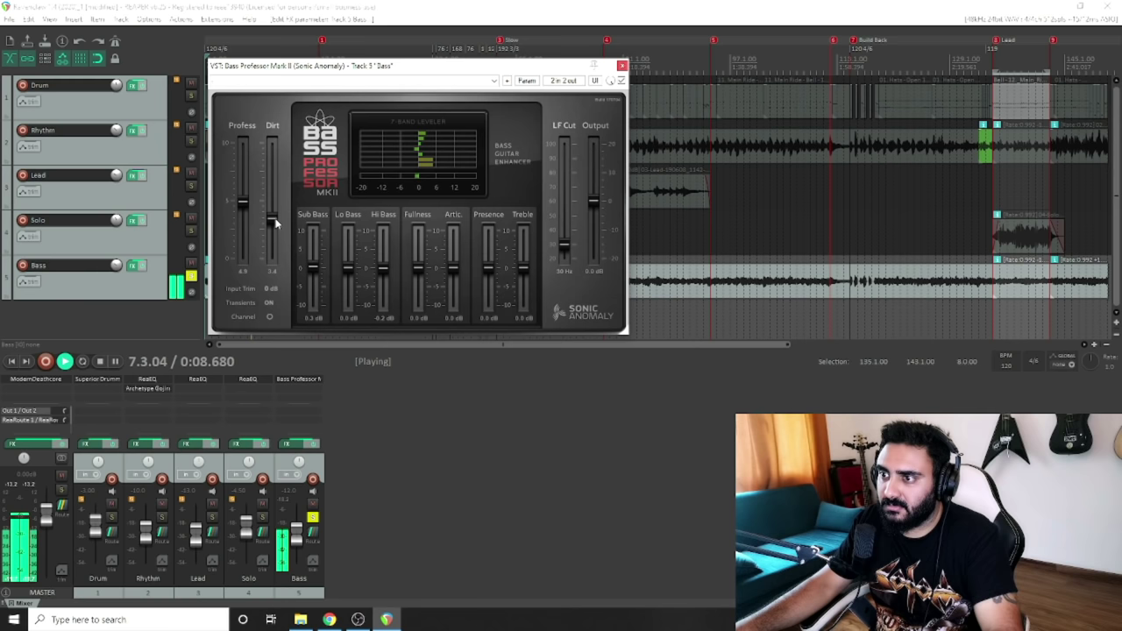
key("space")
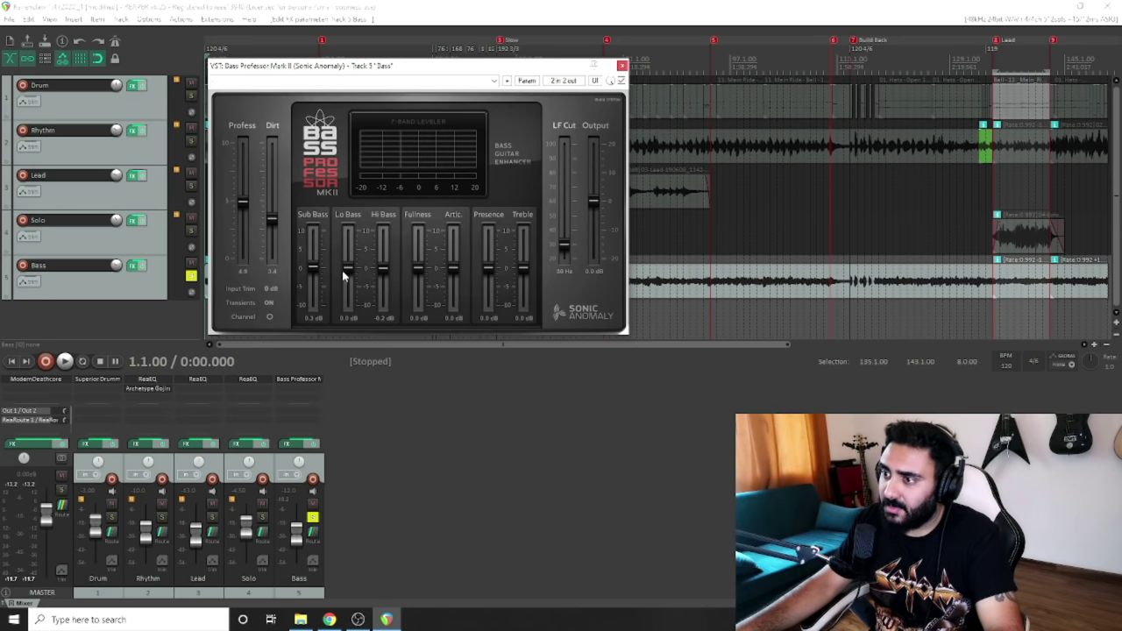
Step: While the bass plays, set Sub Bass to 0.0 dB, Lo Bass to 5.5 dB and Hi Bass to -2.2 dB
key("space")
left_click_drag(313, 267, 348, 249)
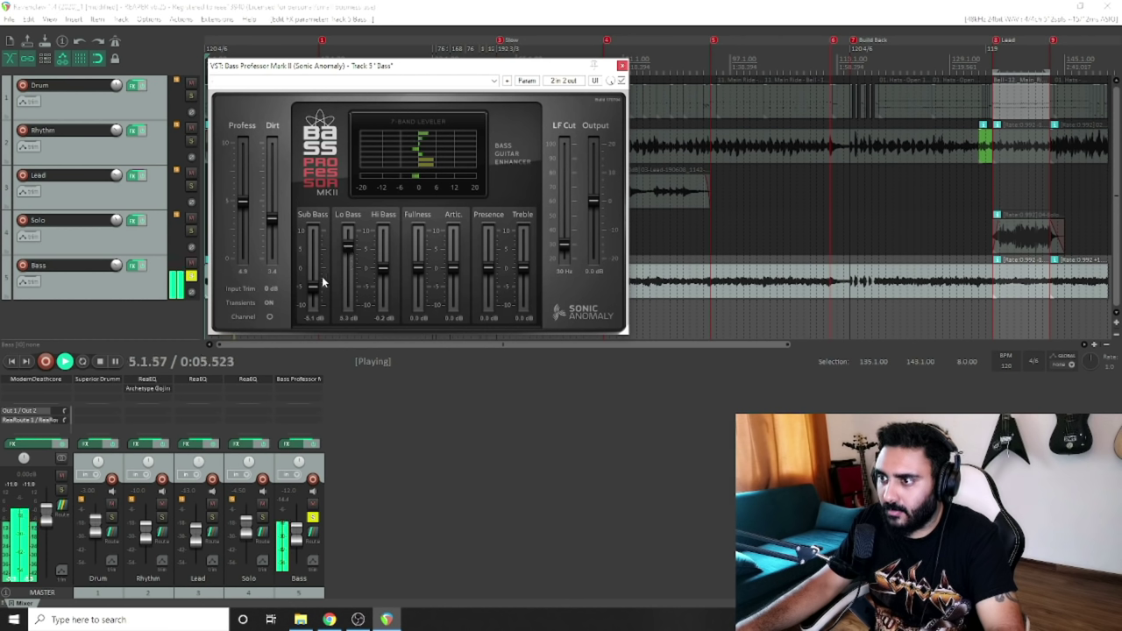
left_click_drag(312, 286, 313, 277)
mouse_move(381, 267)
left_mouse_down()
mouse_move(384, 232)
mouse_move(382, 306)
mouse_move(382, 270)
mouse_move(382, 281)
left_mouse_up()
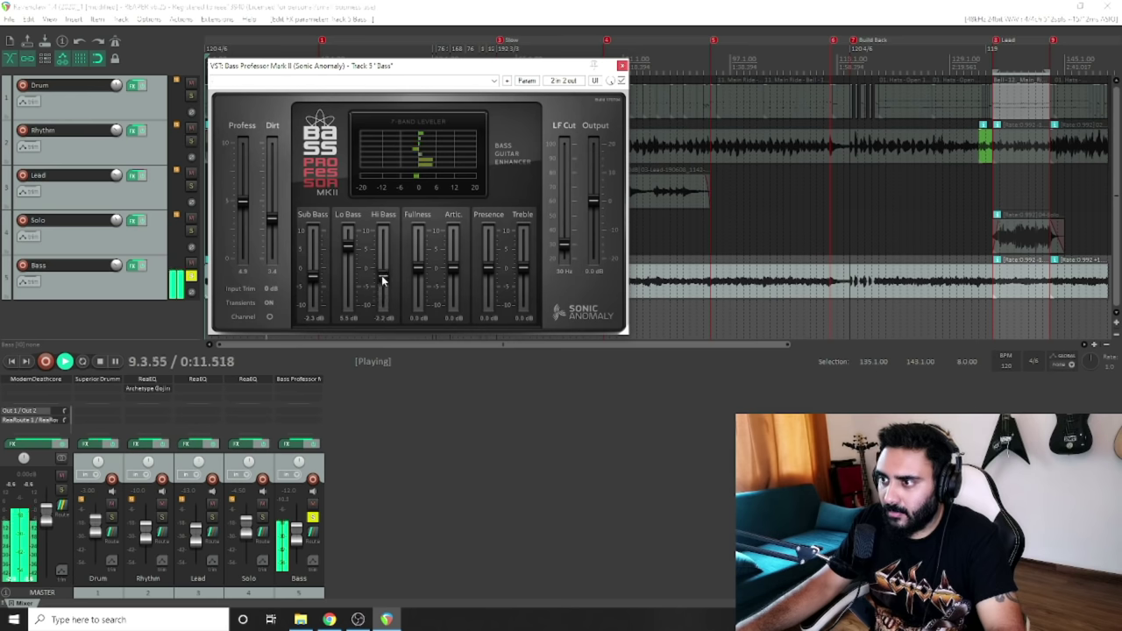
left_click_drag(313, 281, 313, 268)
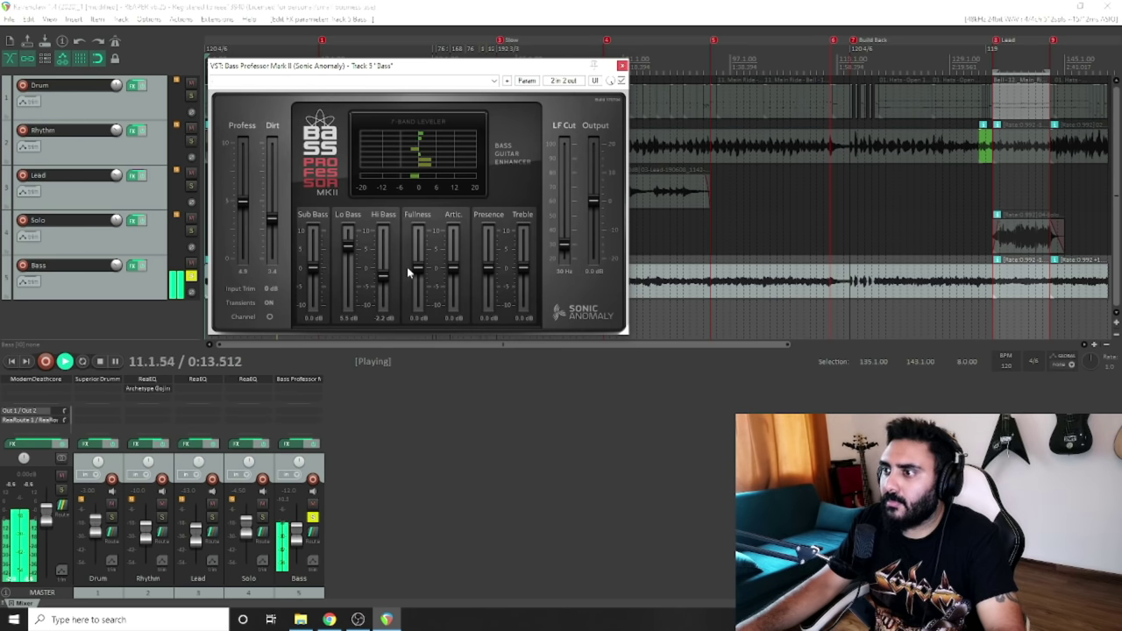
key("space")
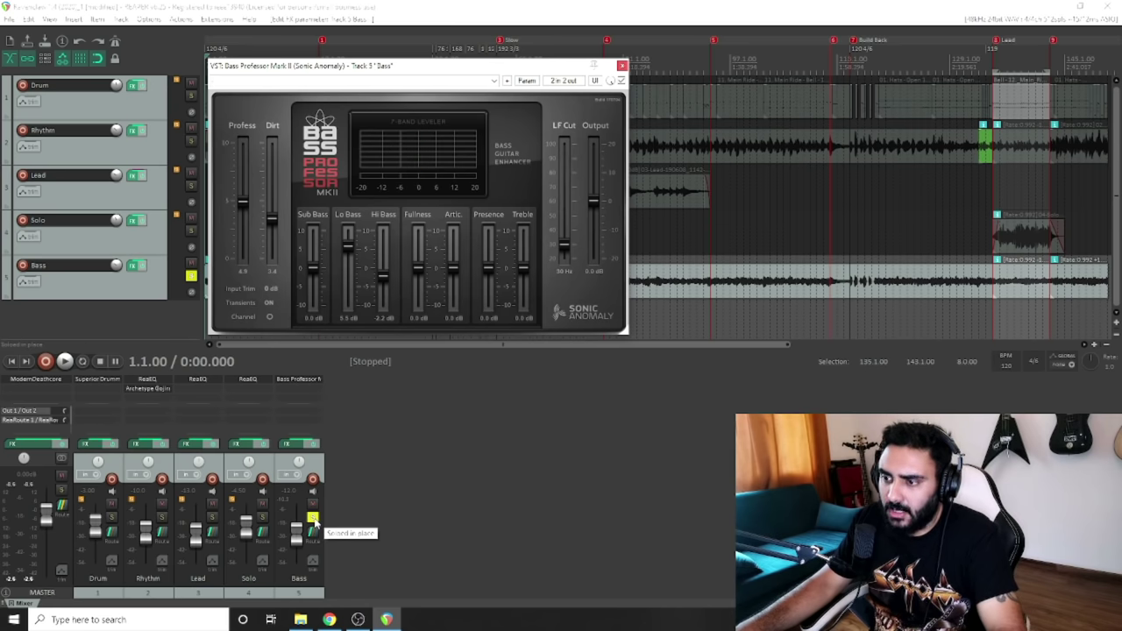
Step: Unsolo the Bass track and compare the full mix with Bass Professor repeatedly bypassed and re-enabled
left_click(313, 519)
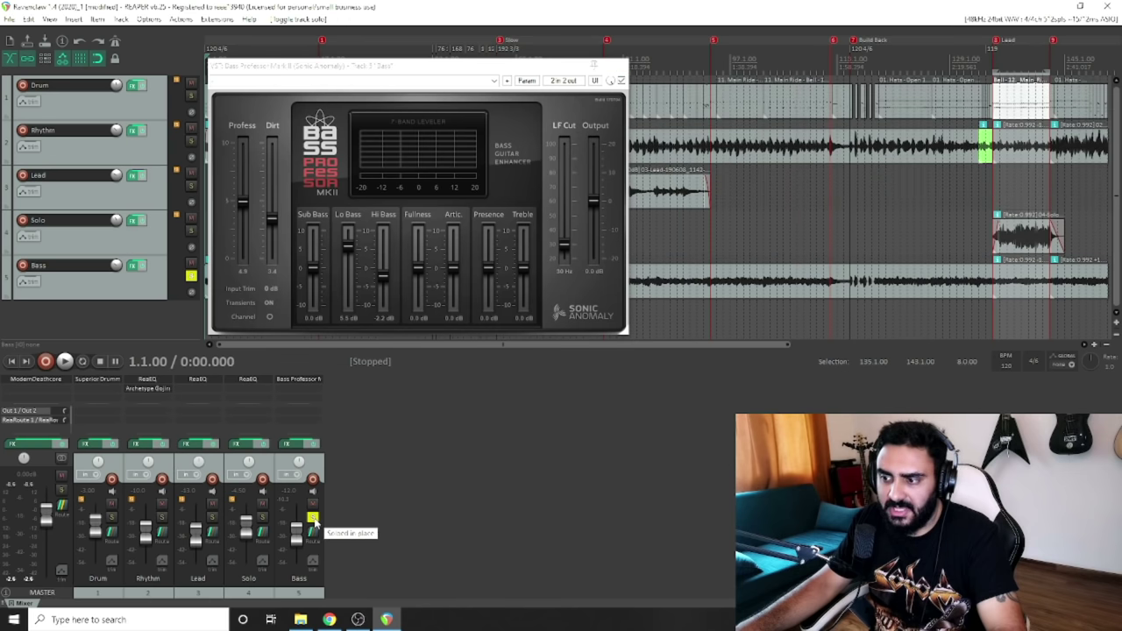
left_click(298, 379, "shift")
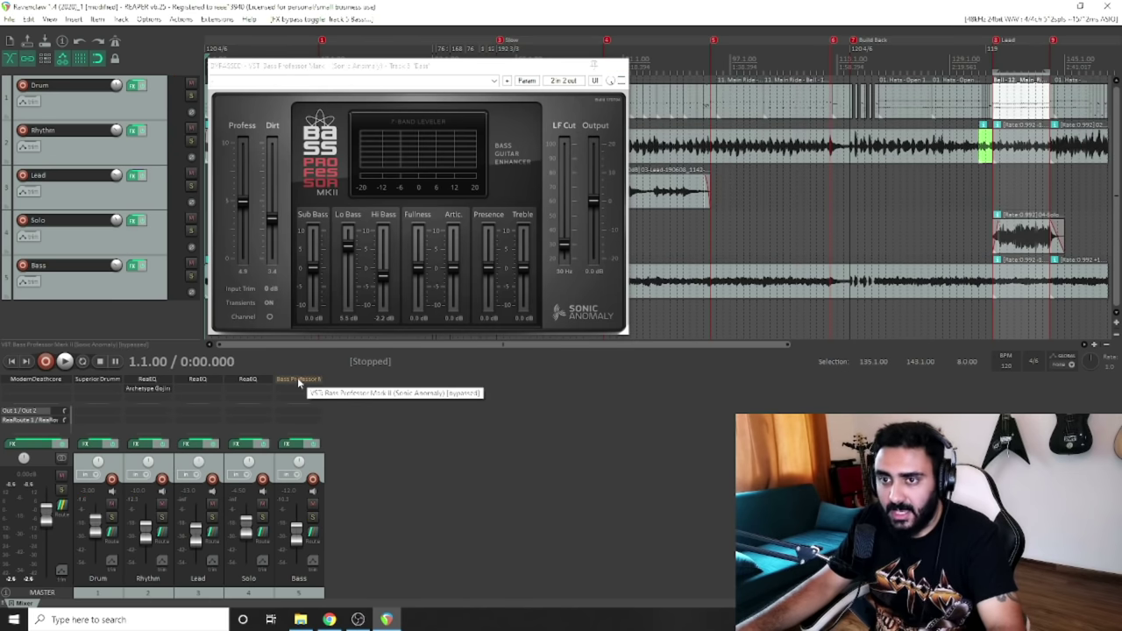
key("space")
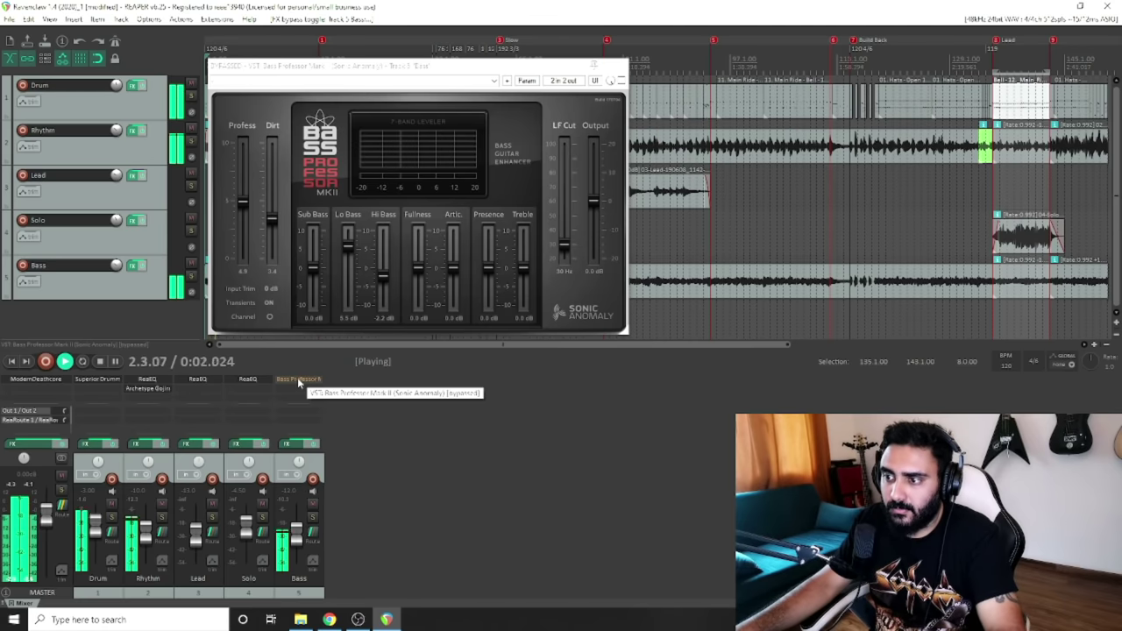
left_click(298, 379, "shift")
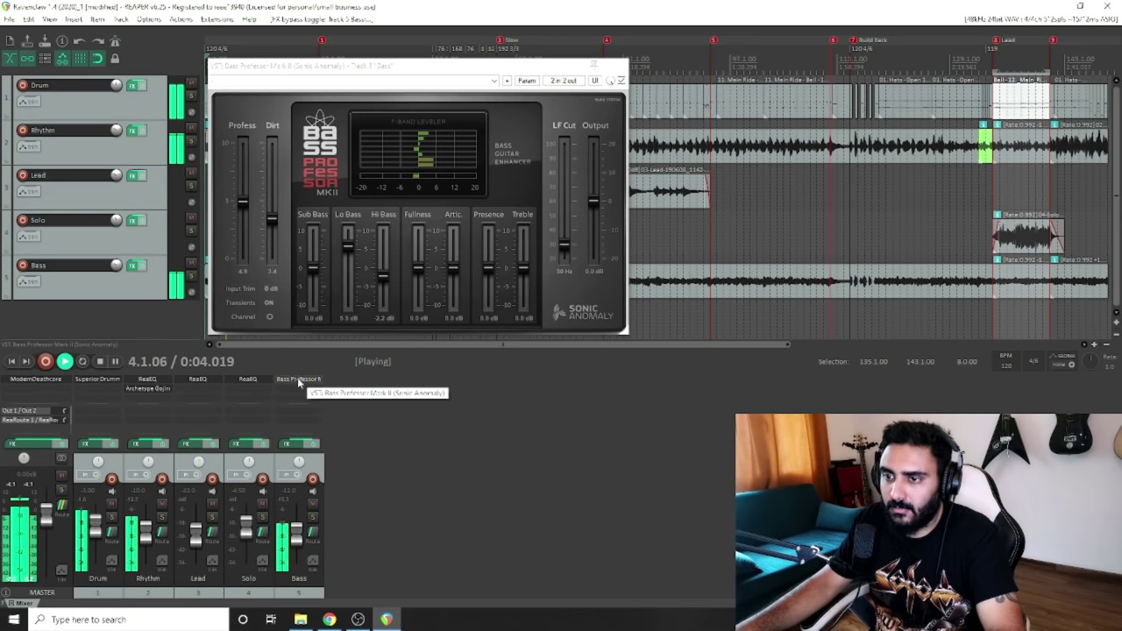
left_click(298, 380, "shift")
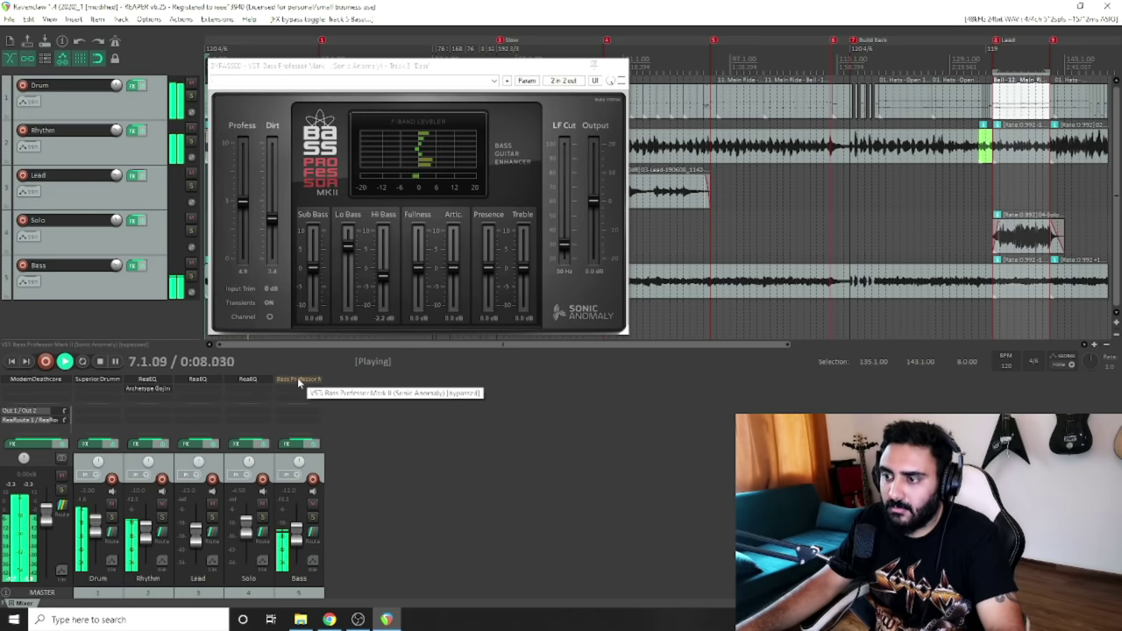
left_click(298, 380, "shift")
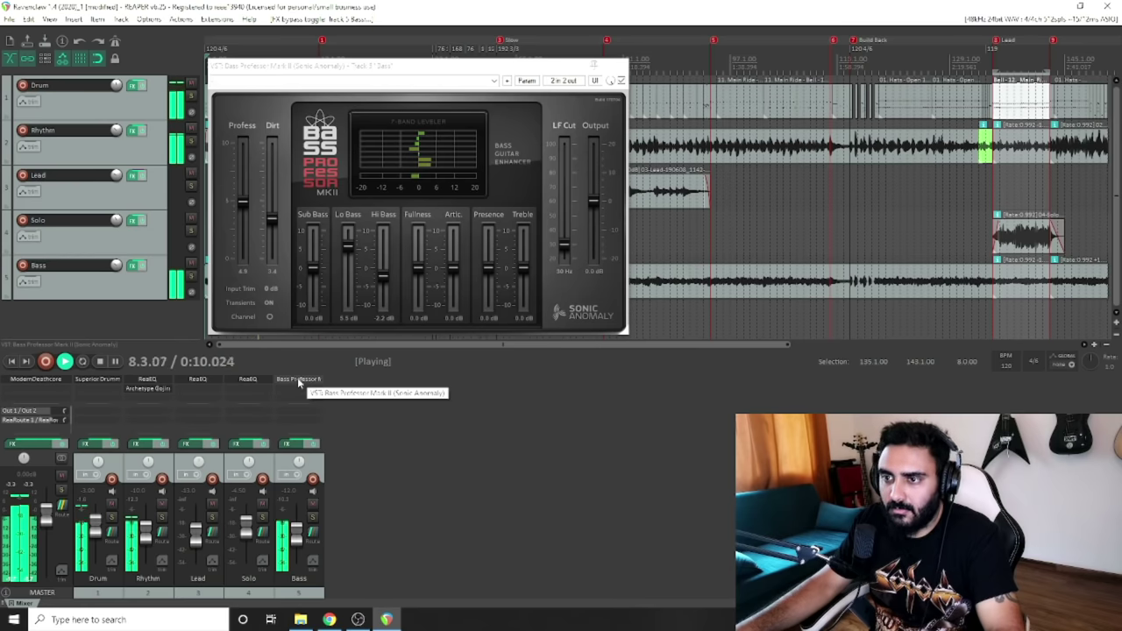
left_click(298, 379, "shift")
key("space")
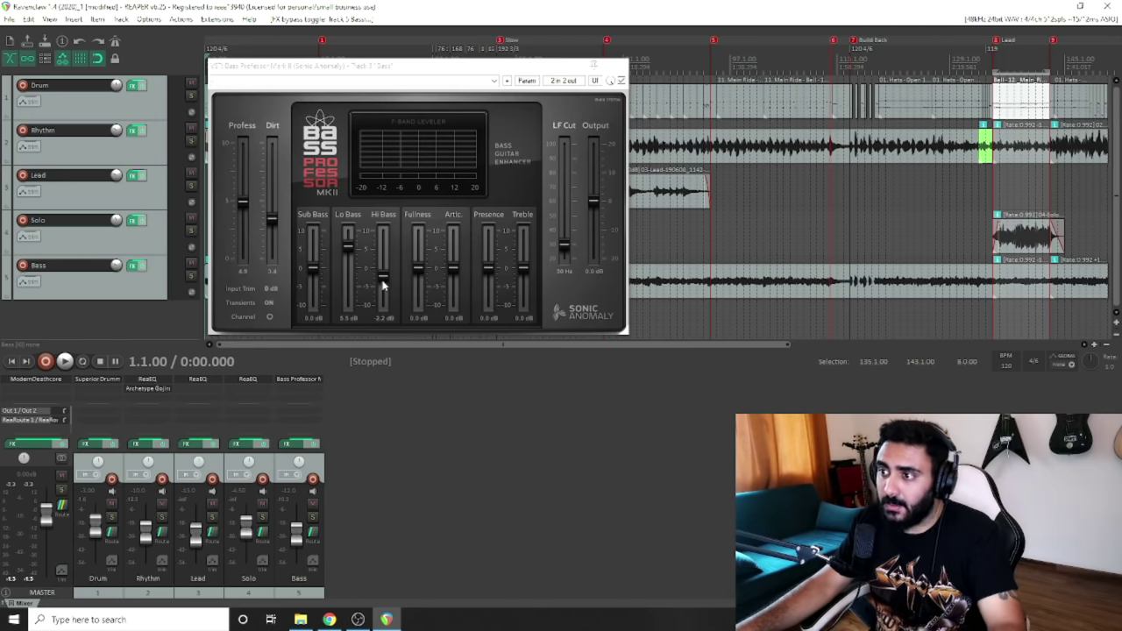
Step: Solo the Bass track and, with the bass playing, pull Fullness down to about -2.2 dB
key("F6")
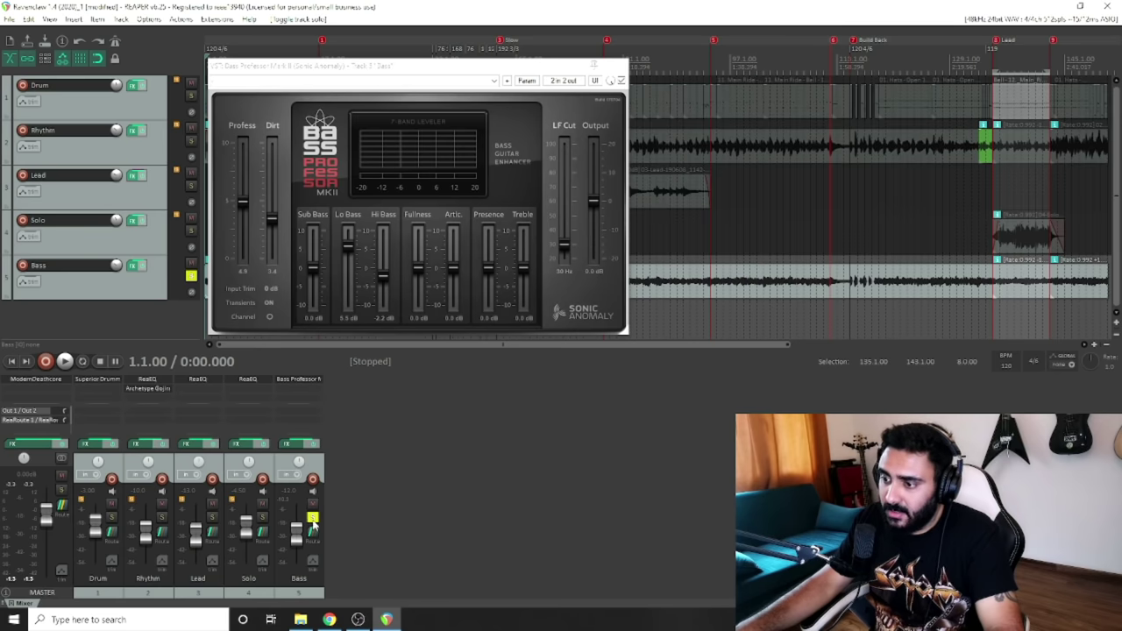
left_click(418, 273)
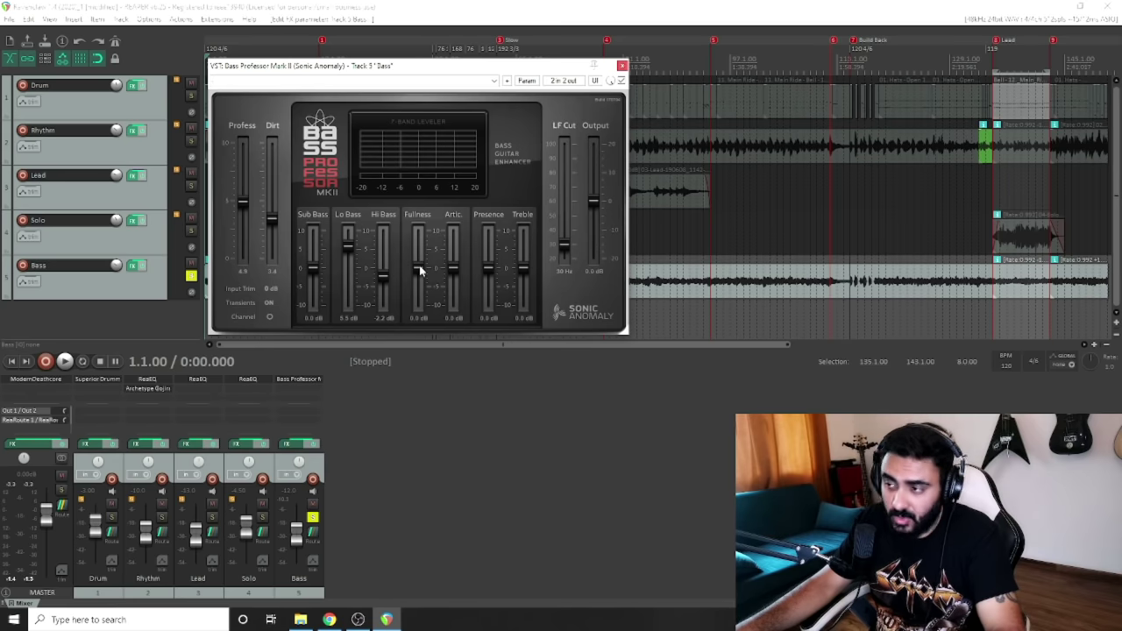
key("space")
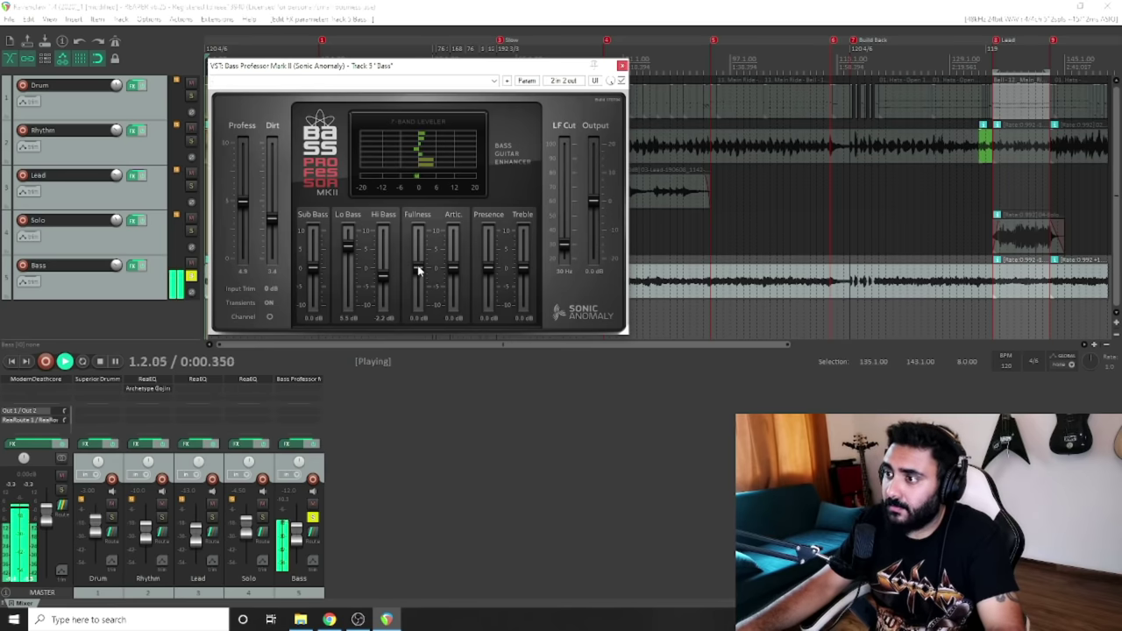
mouse_move(419, 268)
left_mouse_down()
mouse_move(421, 252)
mouse_move(419, 309)
mouse_move(418, 270)
mouse_move(420, 280)
left_mouse_up()
Step: Replay the soloed bass and raise Articulation to about 4.6 dB, then stop
key("space")
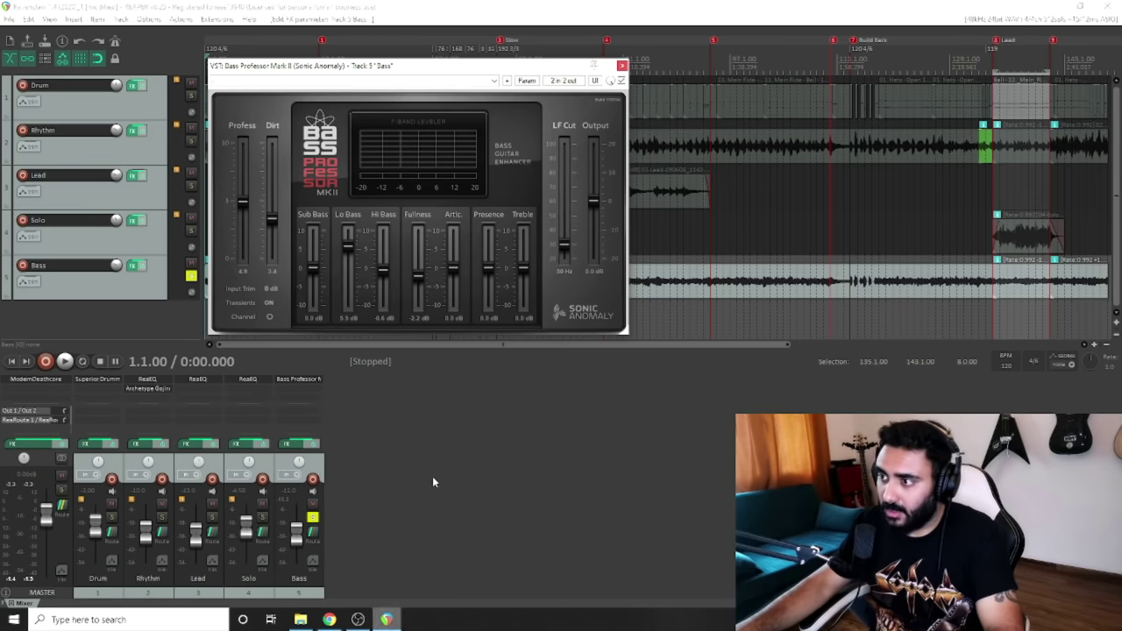
key("space")
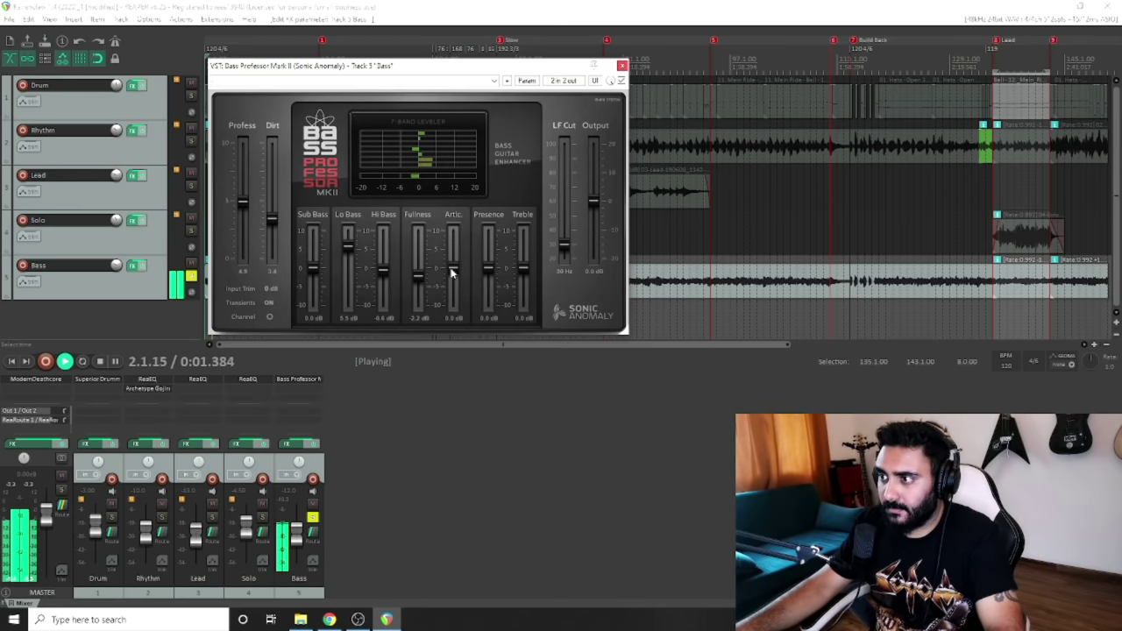
mouse_move(452, 273)
left_mouse_down()
mouse_move(451, 232)
mouse_move(453, 295)
mouse_move(453, 254)
left_mouse_up()
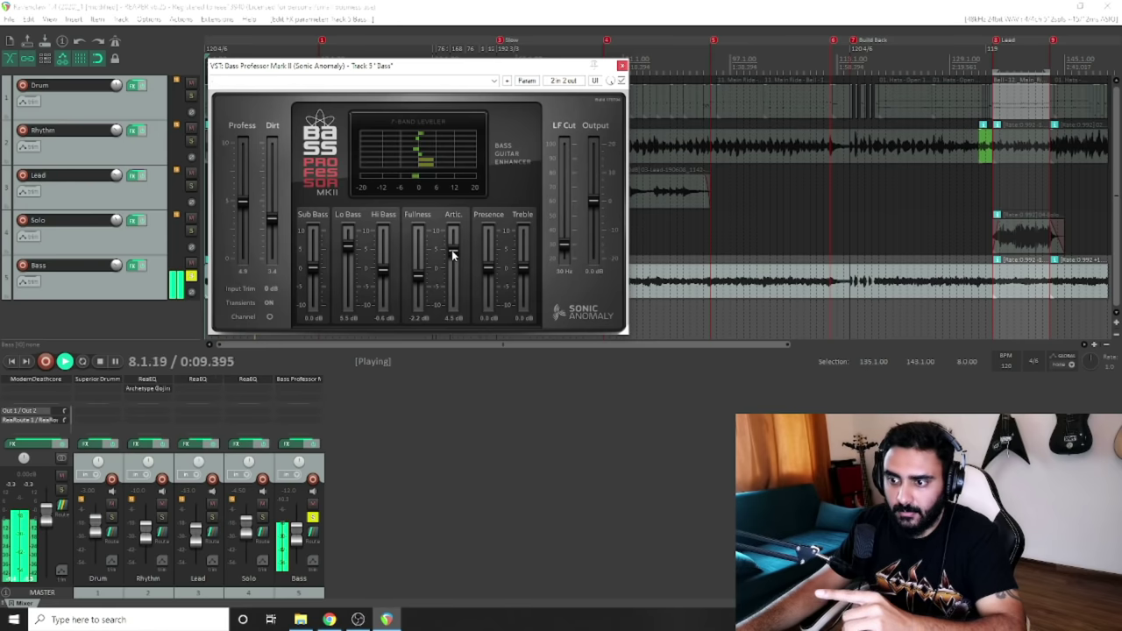
key("space")
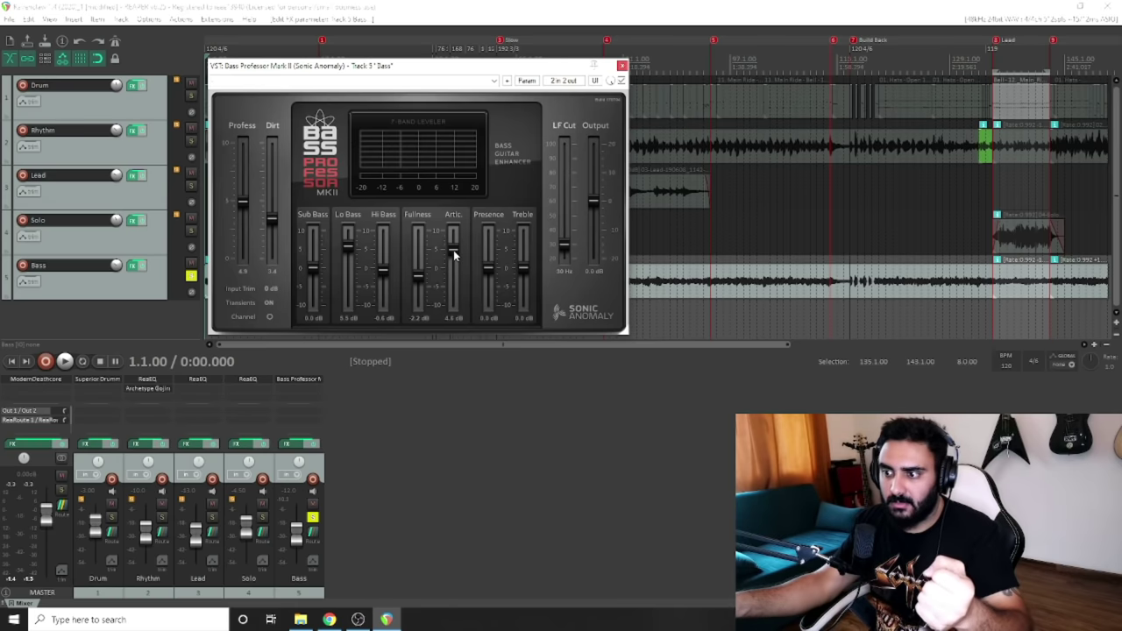
Step: Lower Articulation to 3.5 dB, then during playback try a 10 dB Presence boost and pull it back to about 1.2 dB
left_click_drag(453, 250, 453, 255)
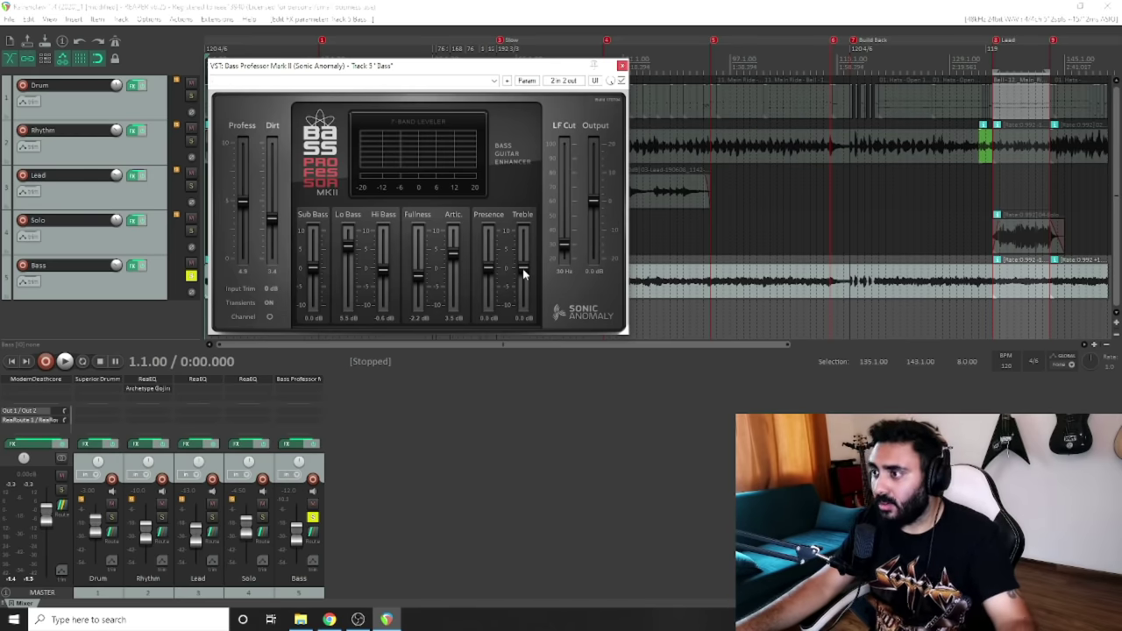
key("space")
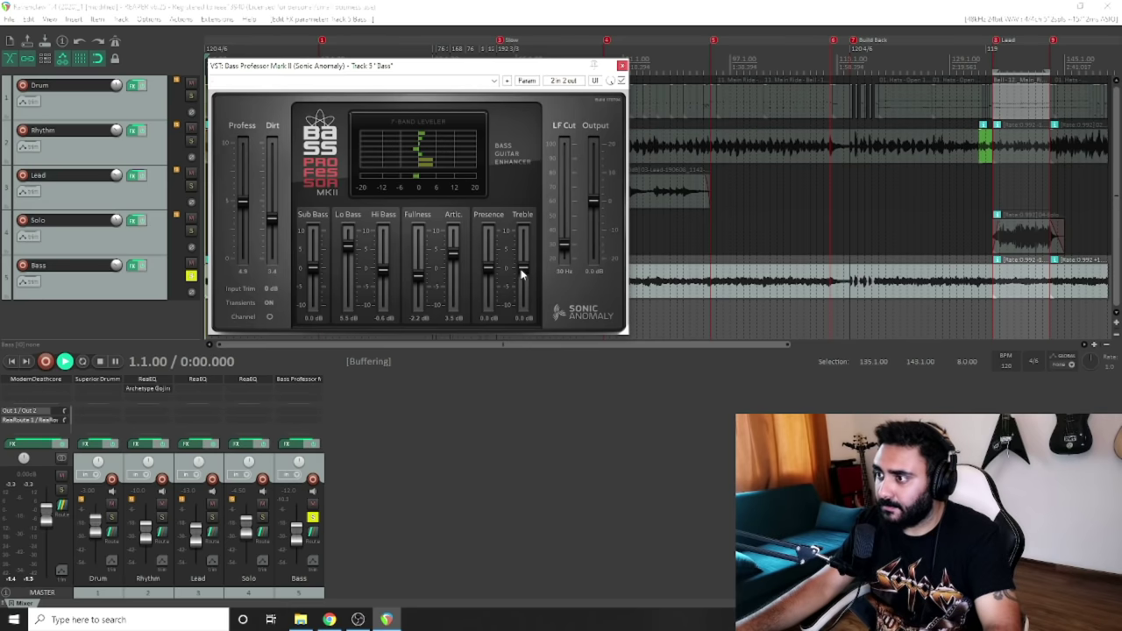
left_click_drag(491, 263, 523, 270)
double_click(494, 277)
key("space")
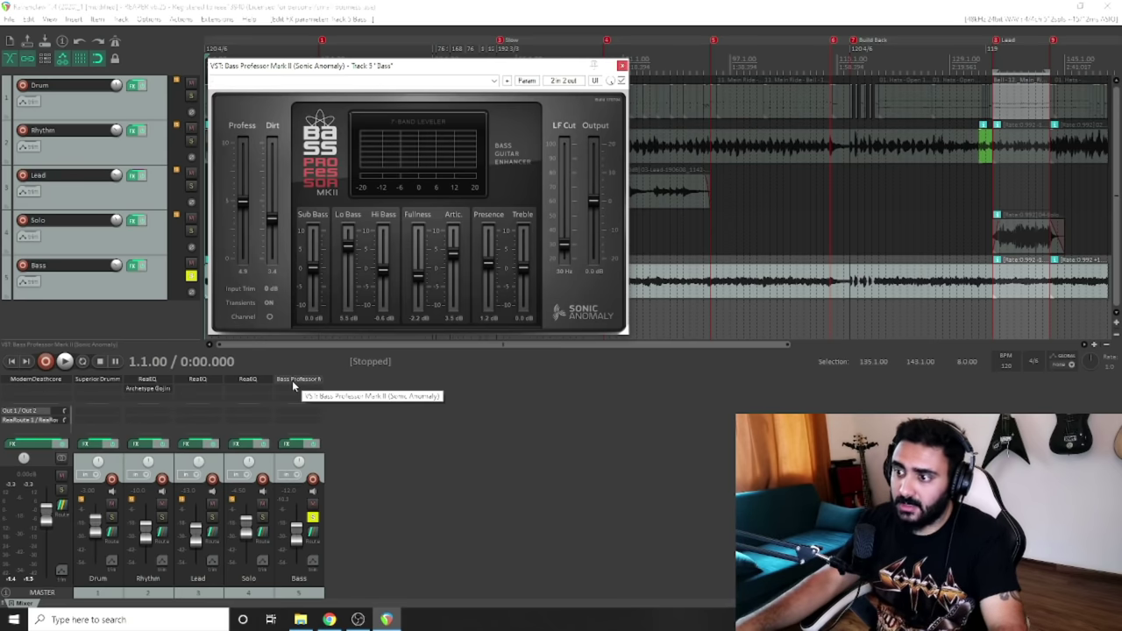
Step: Unsolo the Bass track, play the full mix with Bass Professor bypassed, then re-enable it
left_click(190, 276)
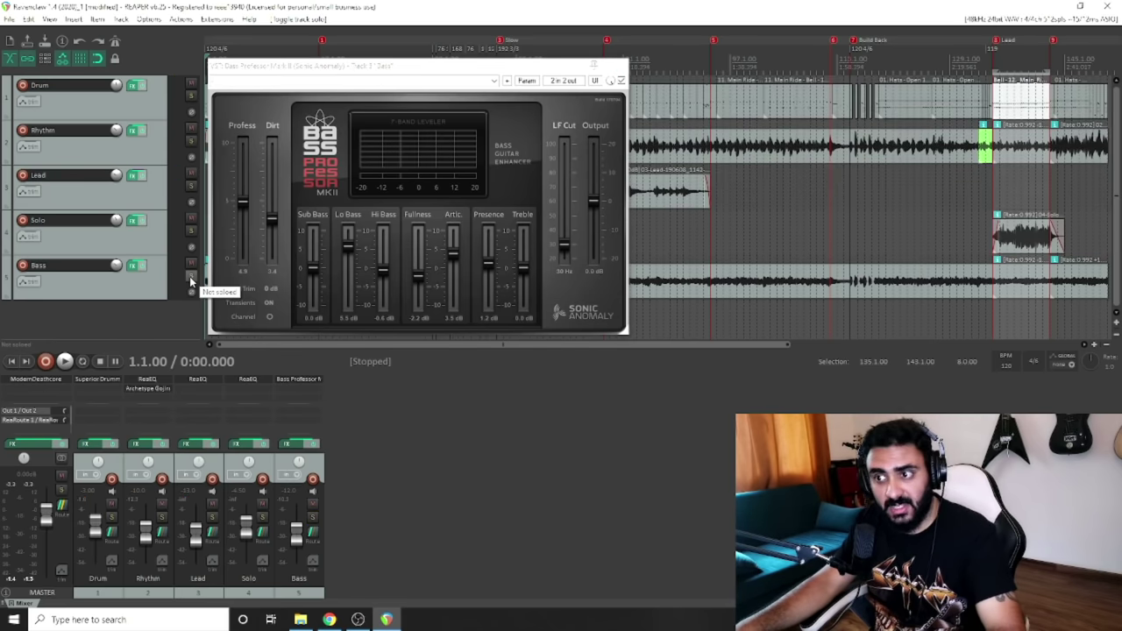
left_click(296, 379, "shift")
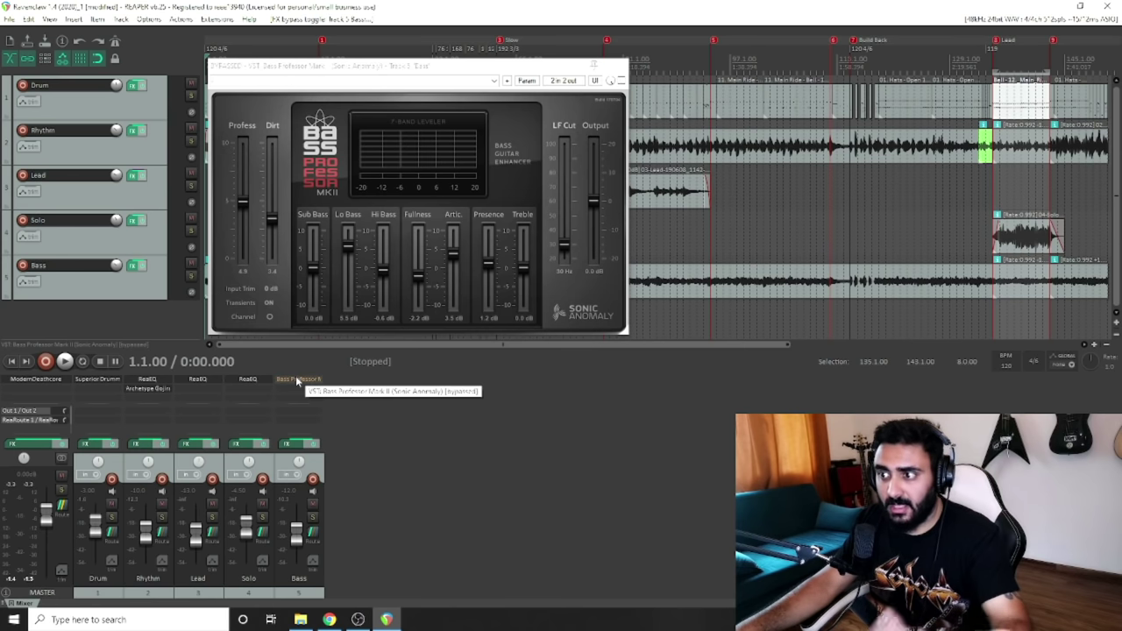
key("space")
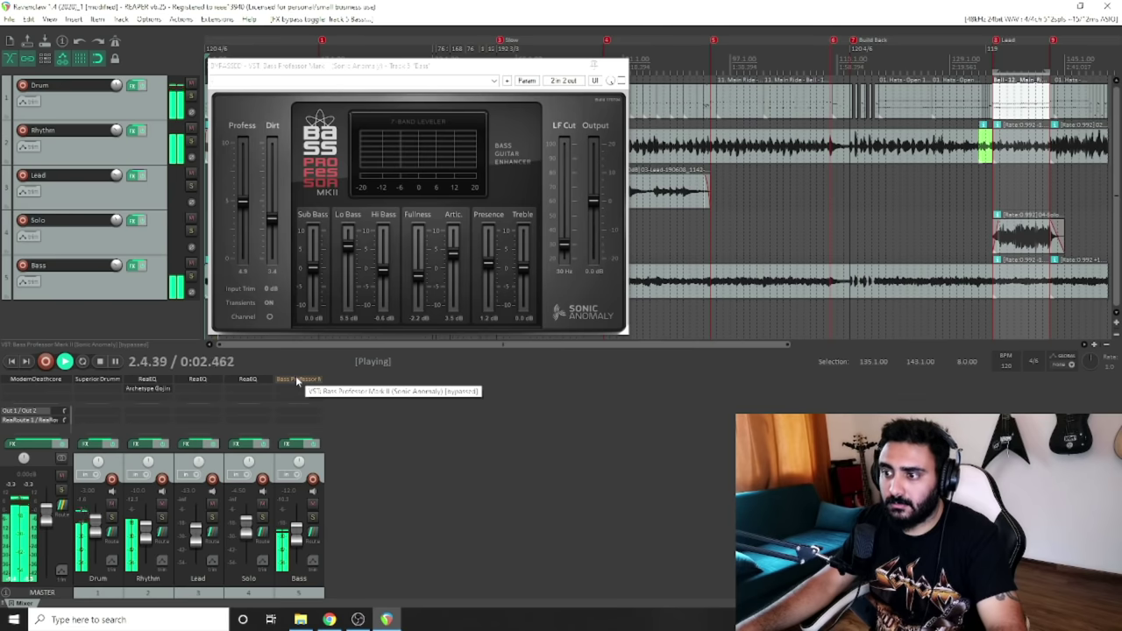
left_click(295, 378, "shift")
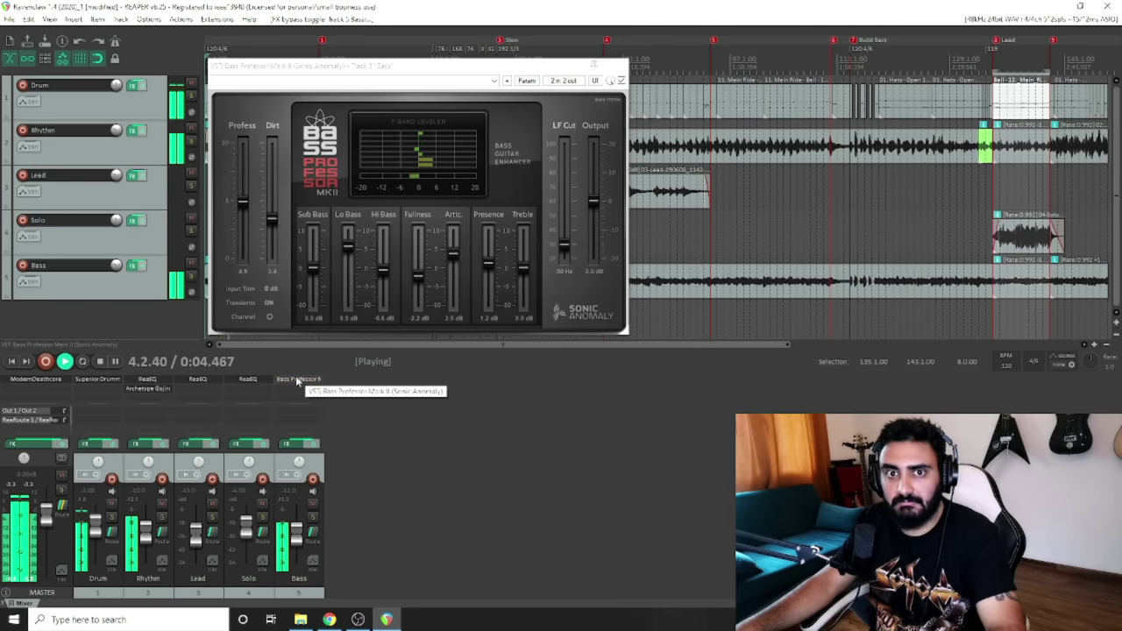
Step: Raise Presence to about 4 dB, push Fullness and Articulation up, and reset Treble to default
mouse_move(490, 261)
left_mouse_down()
mouse_move(489, 230)
mouse_move(492, 254)
left_mouse_up()
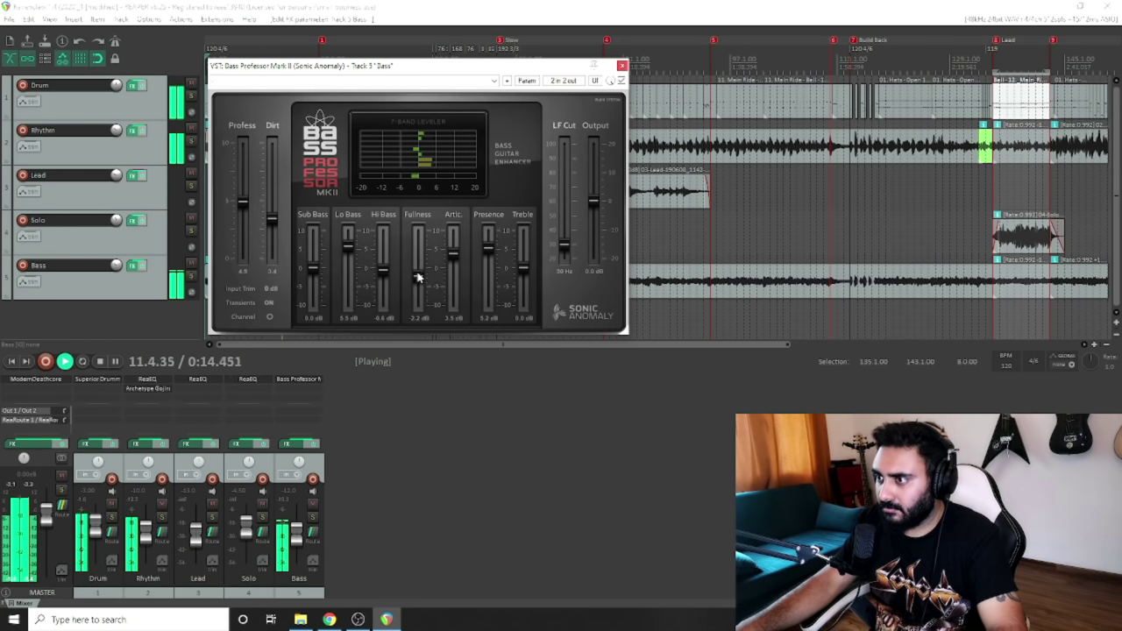
mouse_move(418, 276)
left_mouse_down()
mouse_move(418, 232)
mouse_move(418, 286)
mouse_move(421, 273)
left_mouse_up()
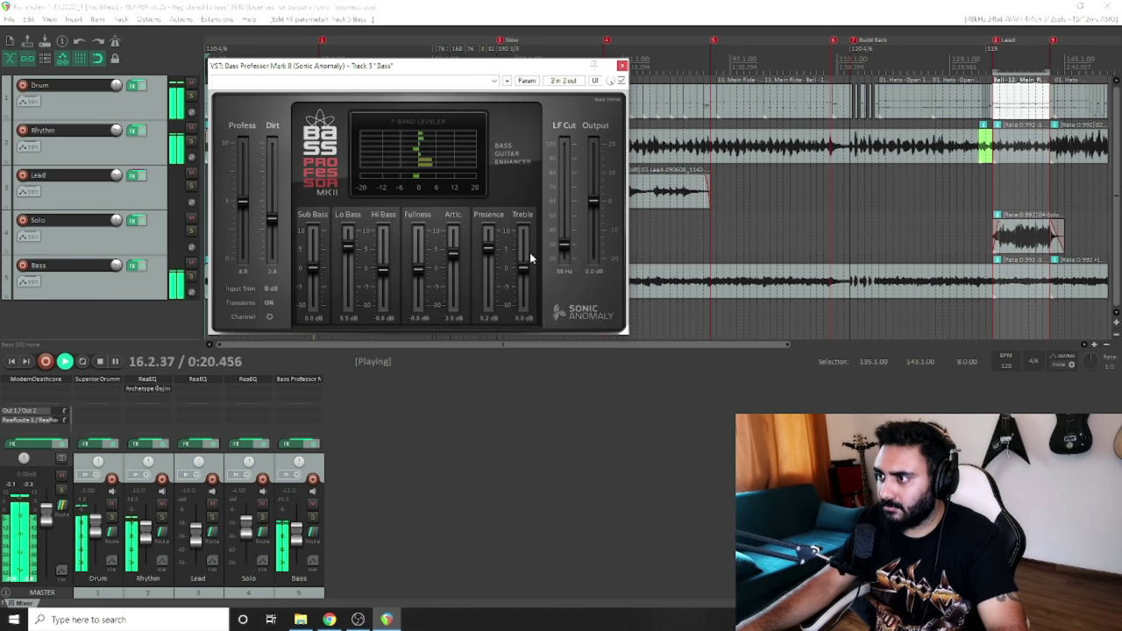
left_click_drag(522, 270, 523, 252)
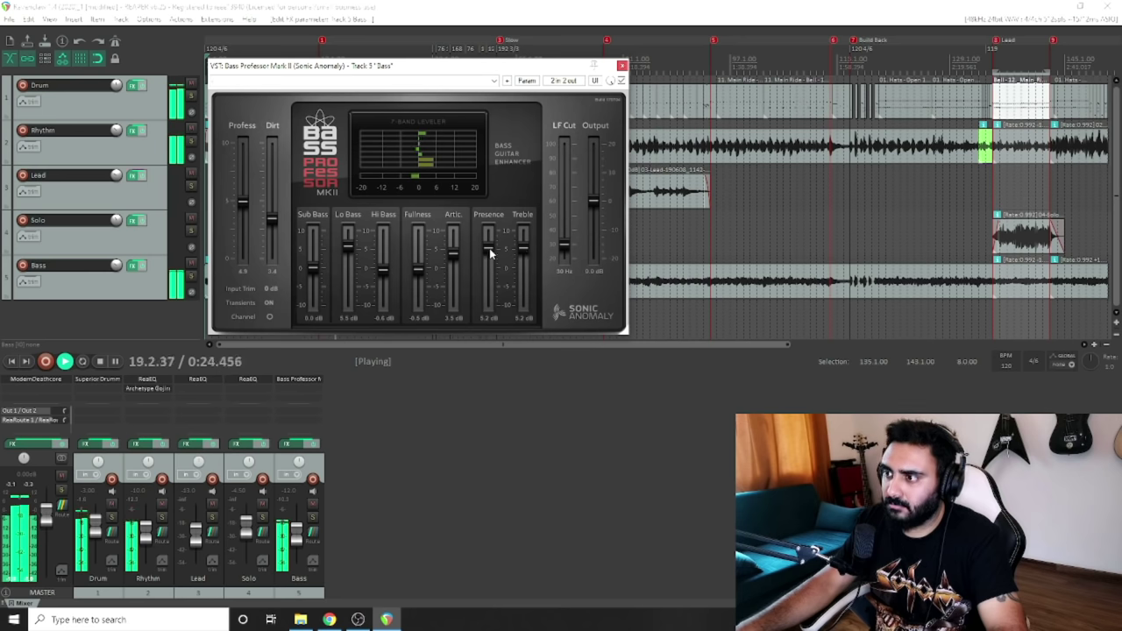
double_click(523, 253)
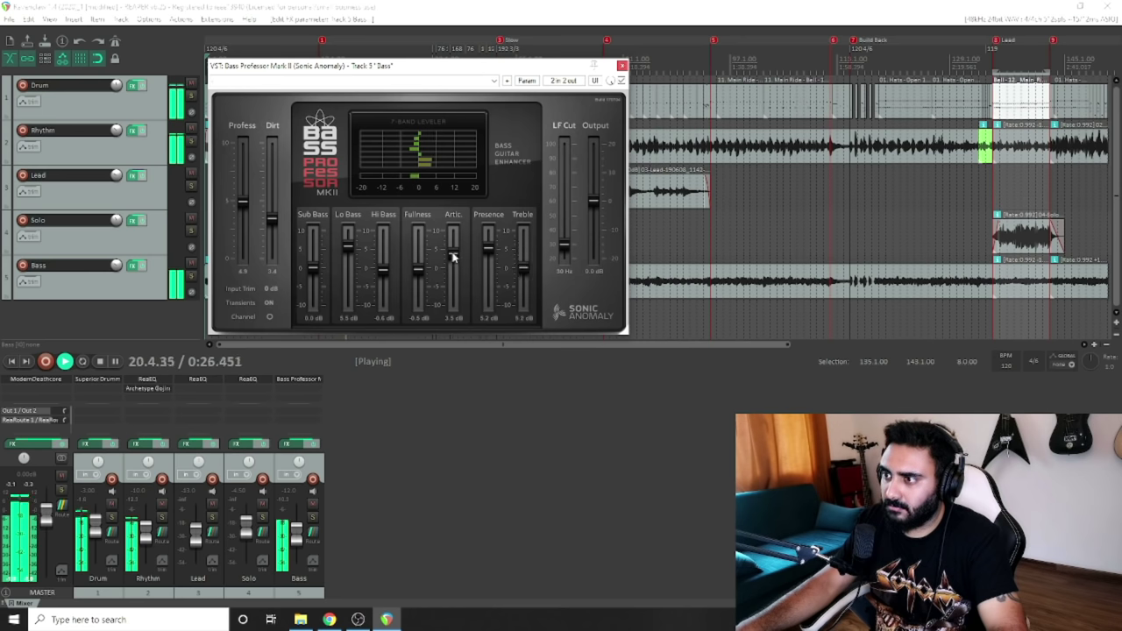
mouse_move(453, 256)
left_mouse_down()
mouse_move(453, 233)
mouse_move(454, 252)
left_mouse_up()
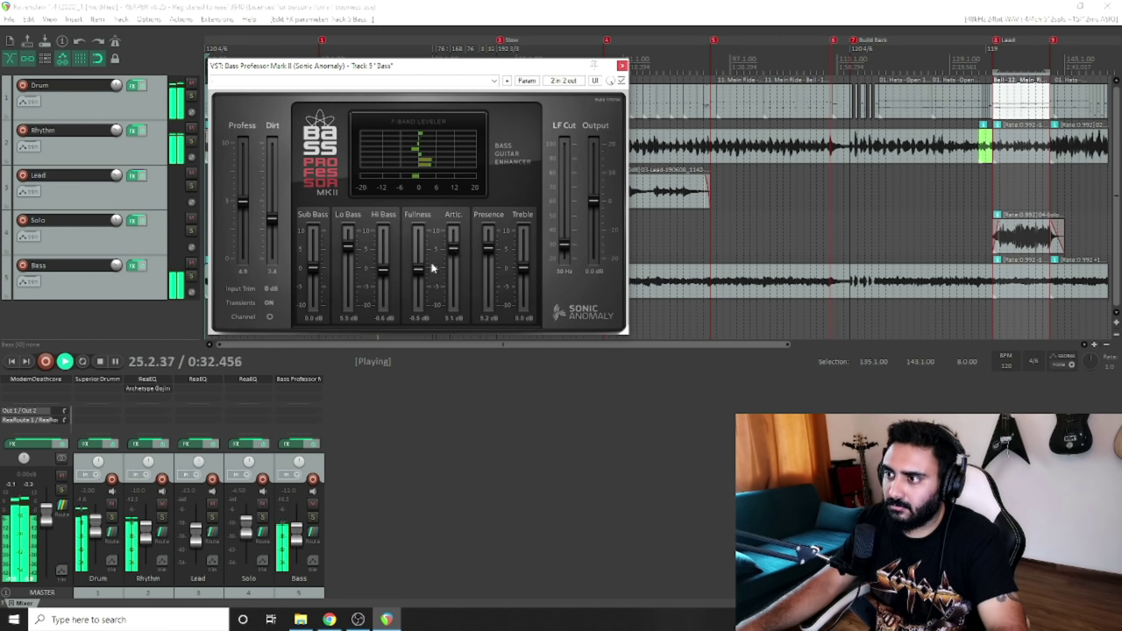
Step: Boost Sub Bass, return Hi Bass to 0 dB, and settle Presence near 3.6 dB, Fullness -2.6, Articulation 2.8
left_click_drag(383, 274, 382, 252)
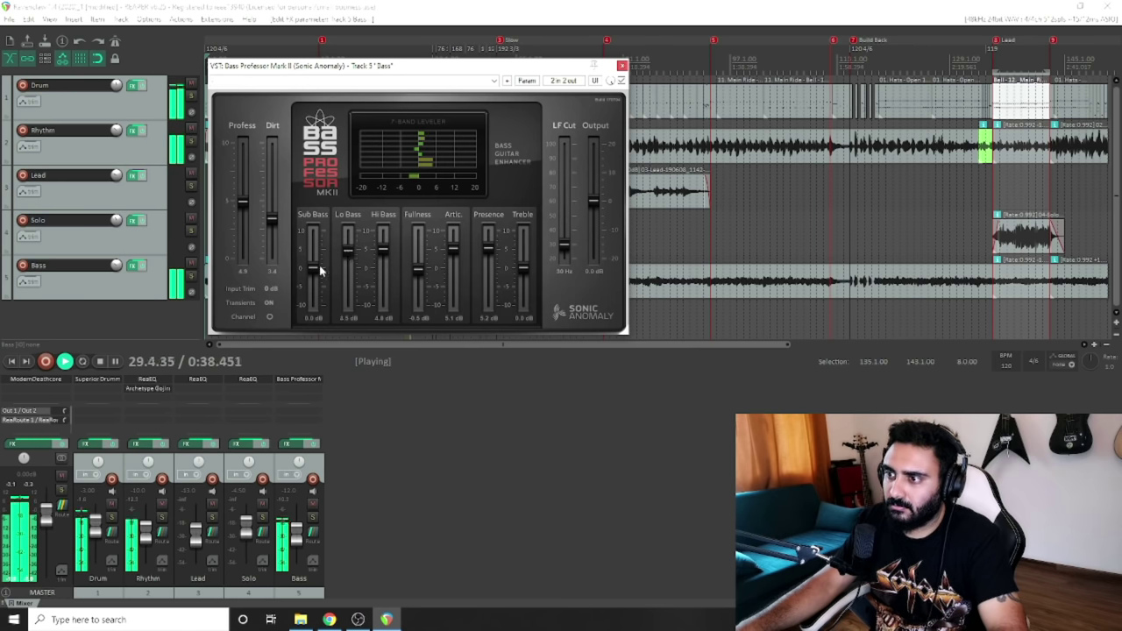
mouse_move(320, 271)
left_mouse_down()
mouse_move(316, 229)
mouse_move(314, 269)
left_mouse_up()
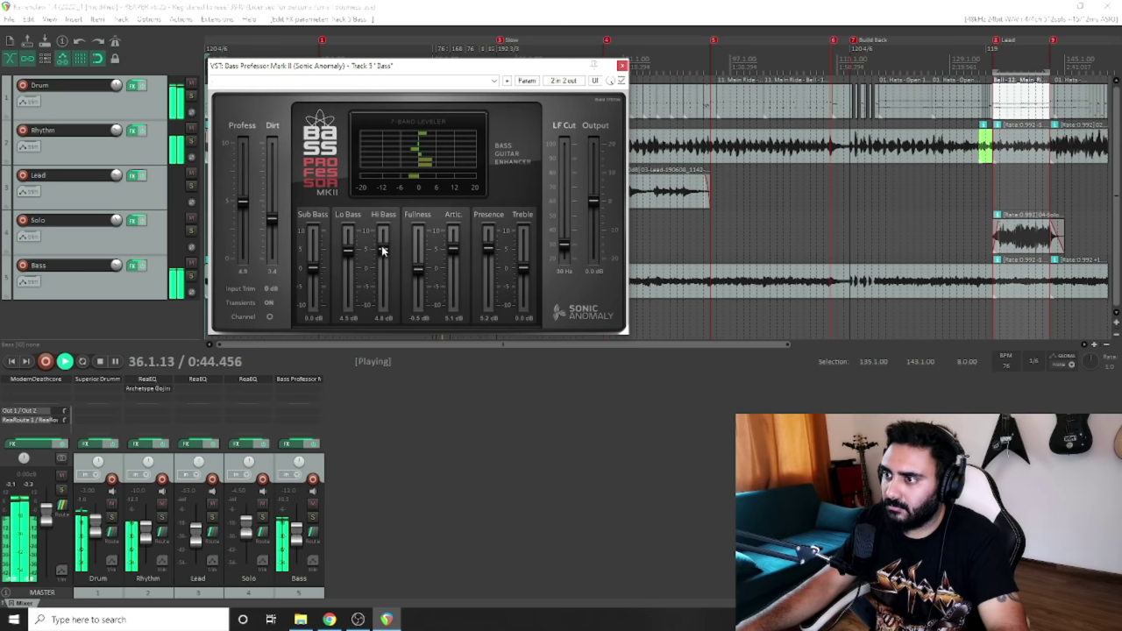
left_click_drag(384, 251, 384, 269)
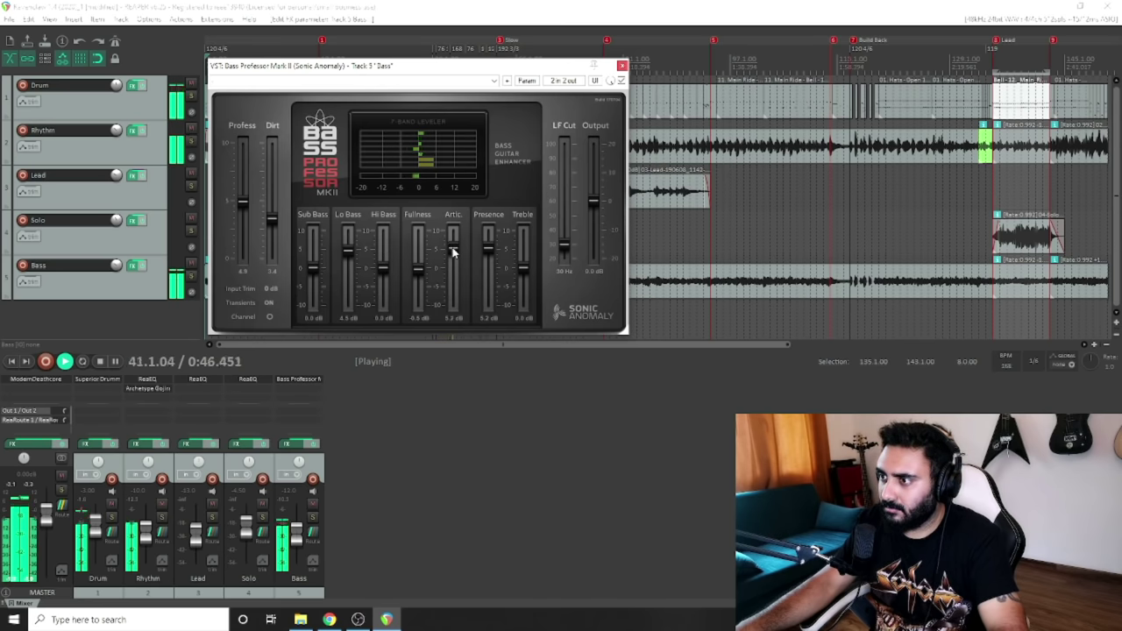
left_click_drag(485, 252, 488, 257)
left_click_drag(419, 277, 453, 261)
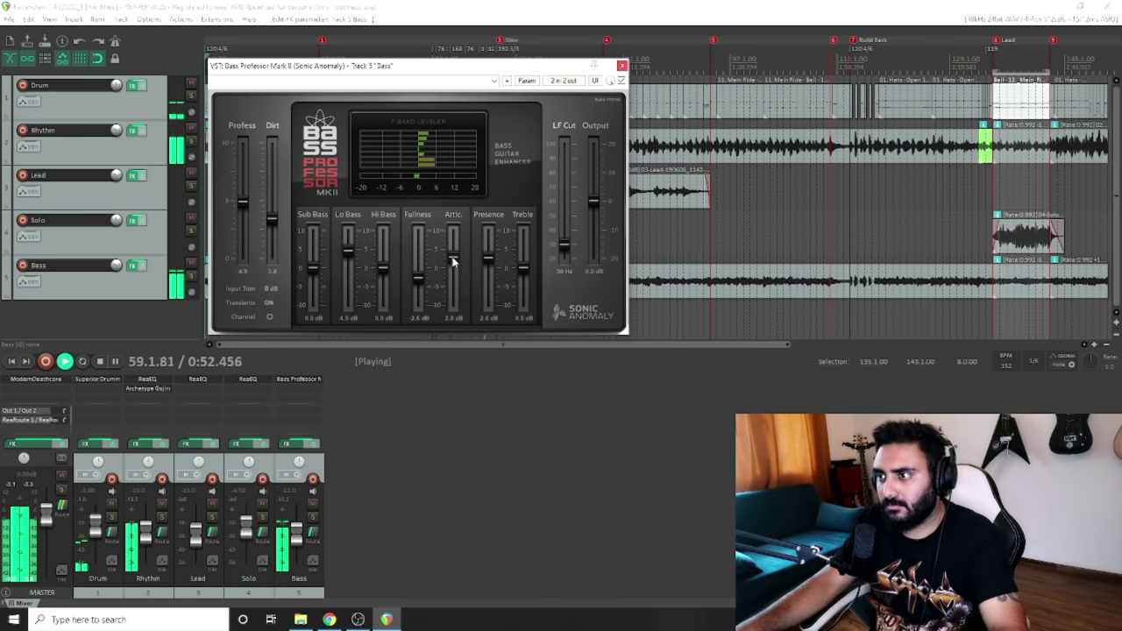
Step: Stop playback and return to the project start, keeping the final Bass Professor settings
key("space")
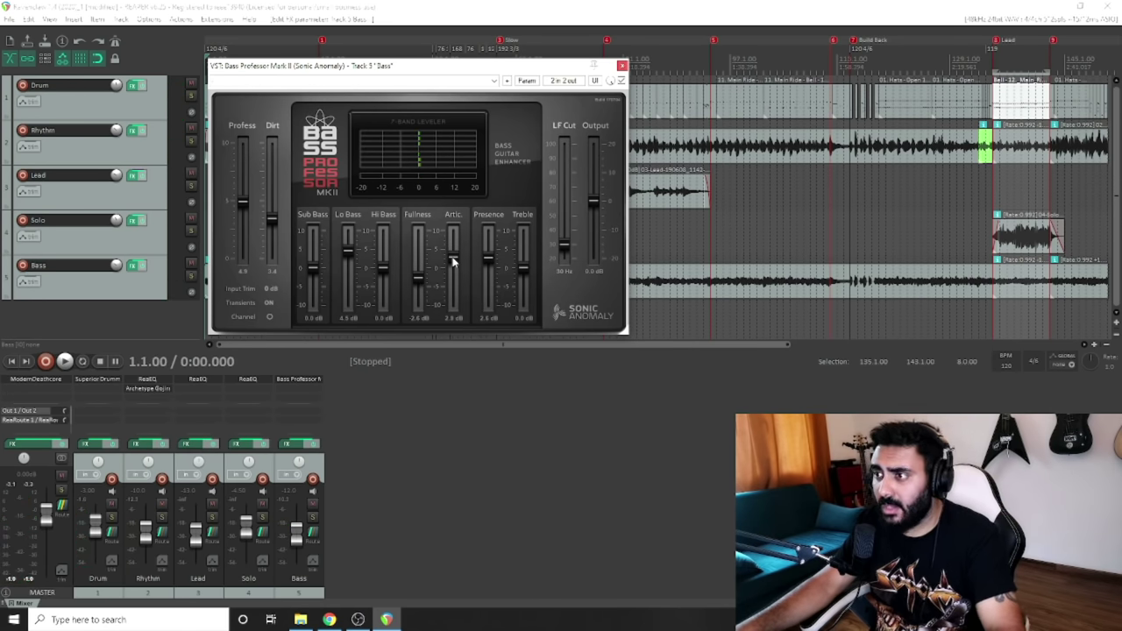